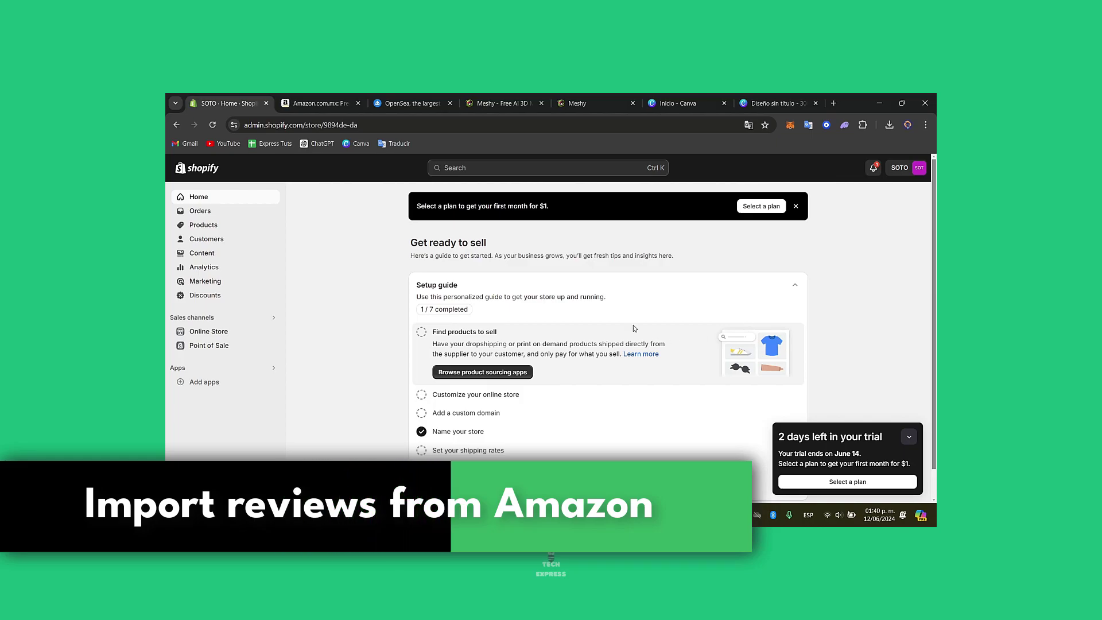
Step: Check the Amazon tab and store alerts, then collapse the trial countdown card on Home
click(322, 97)
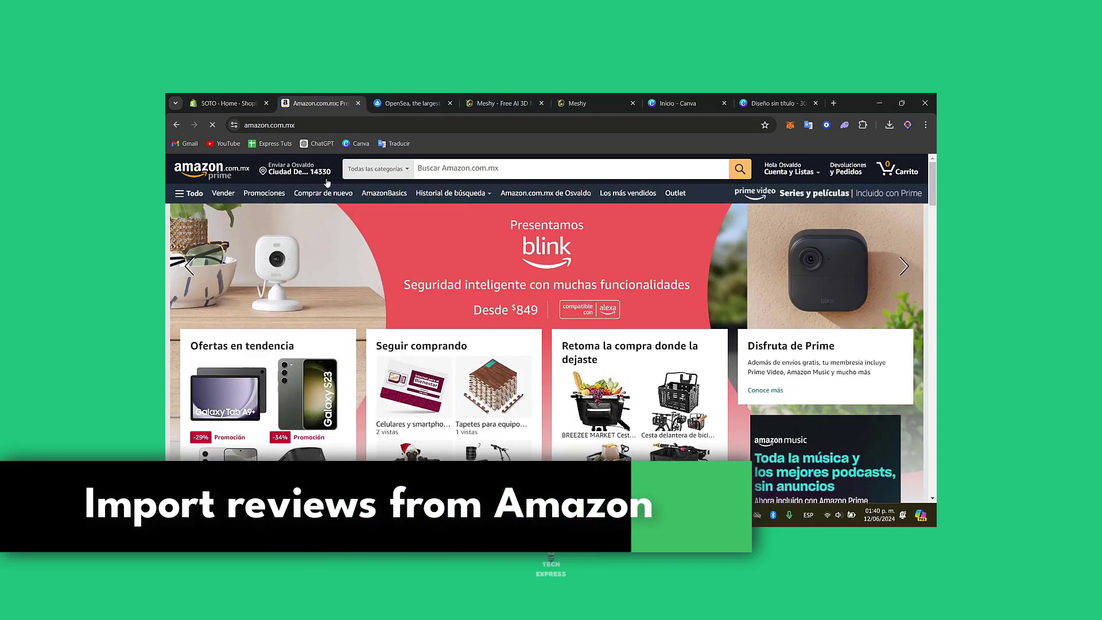
click(239, 98)
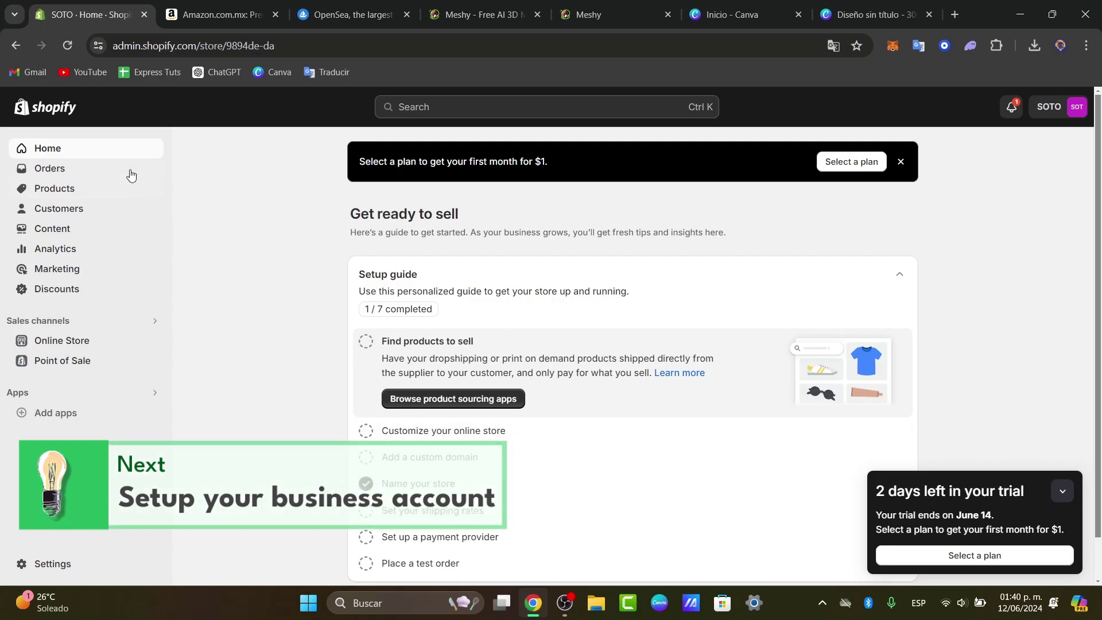
click(1013, 109)
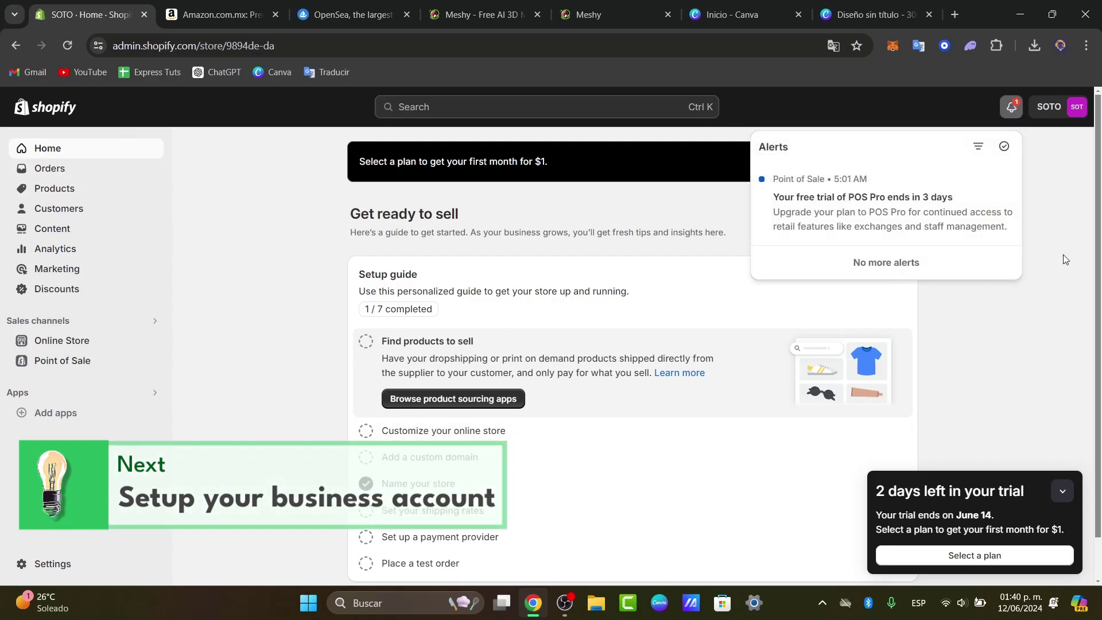
click(1064, 292)
click(1063, 491)
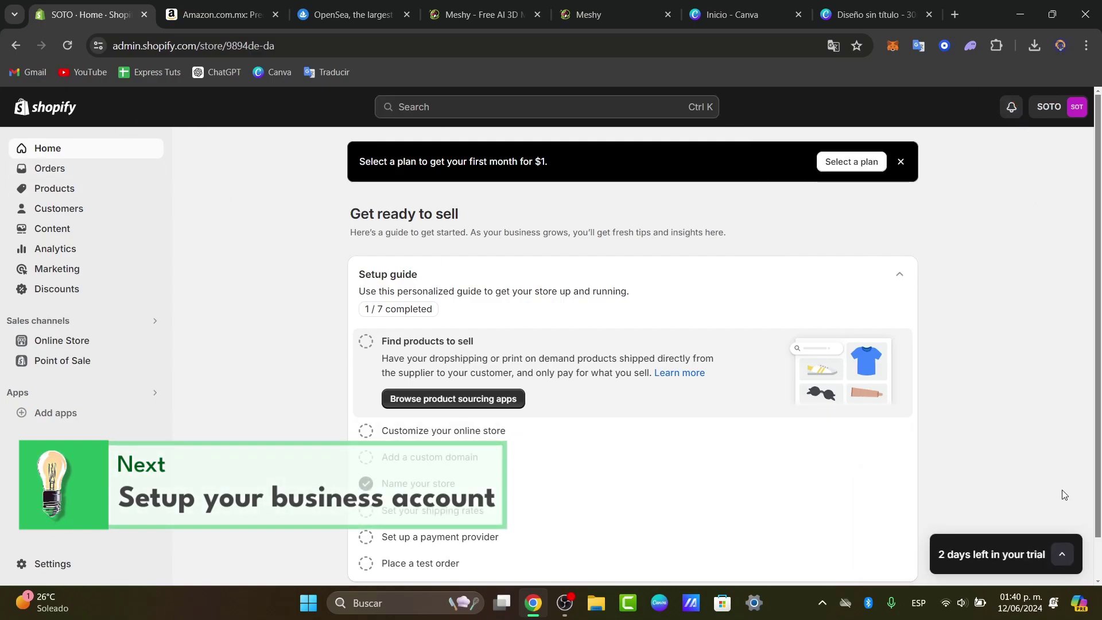
click(1074, 108)
click(250, 253)
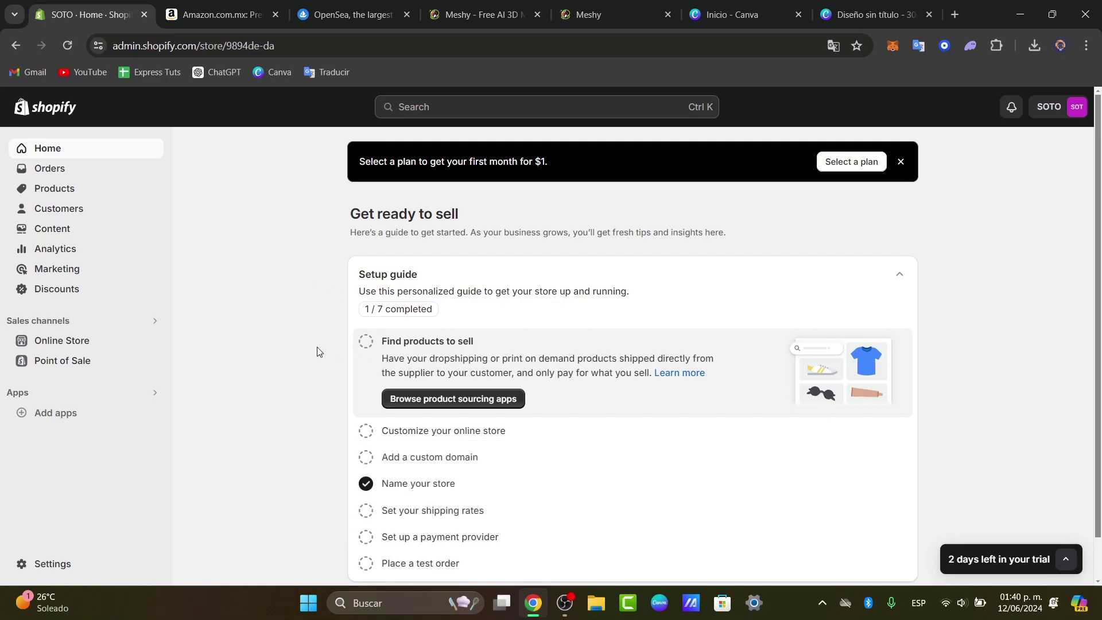
Step: Search the apps for 'reviews' and open the Ali Reviews - Product Reviews listing
click(72, 393)
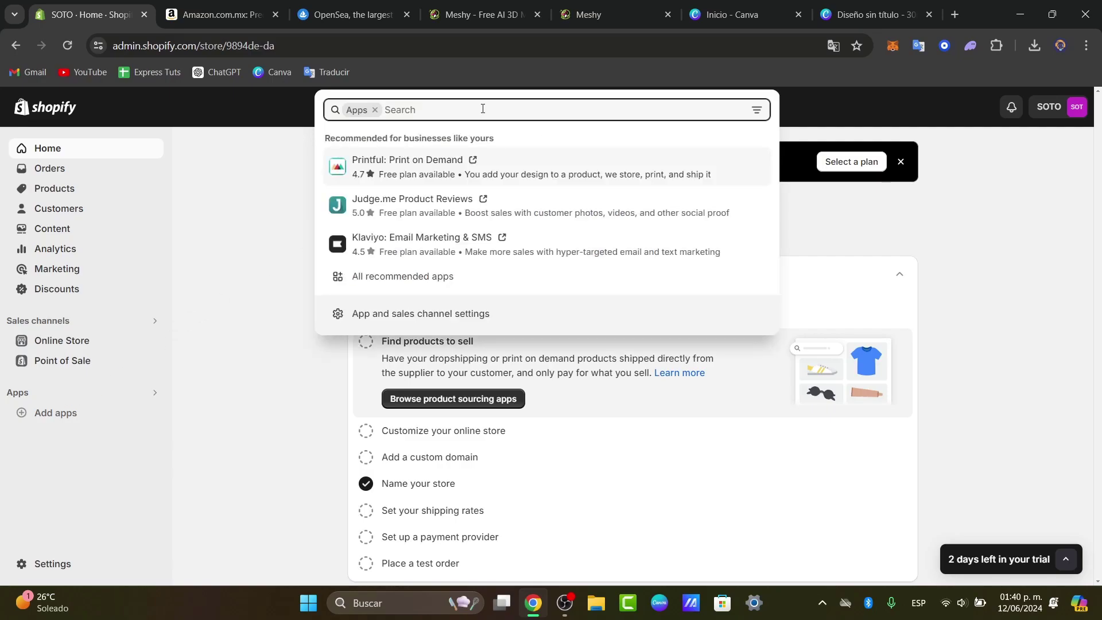
text(reviews)
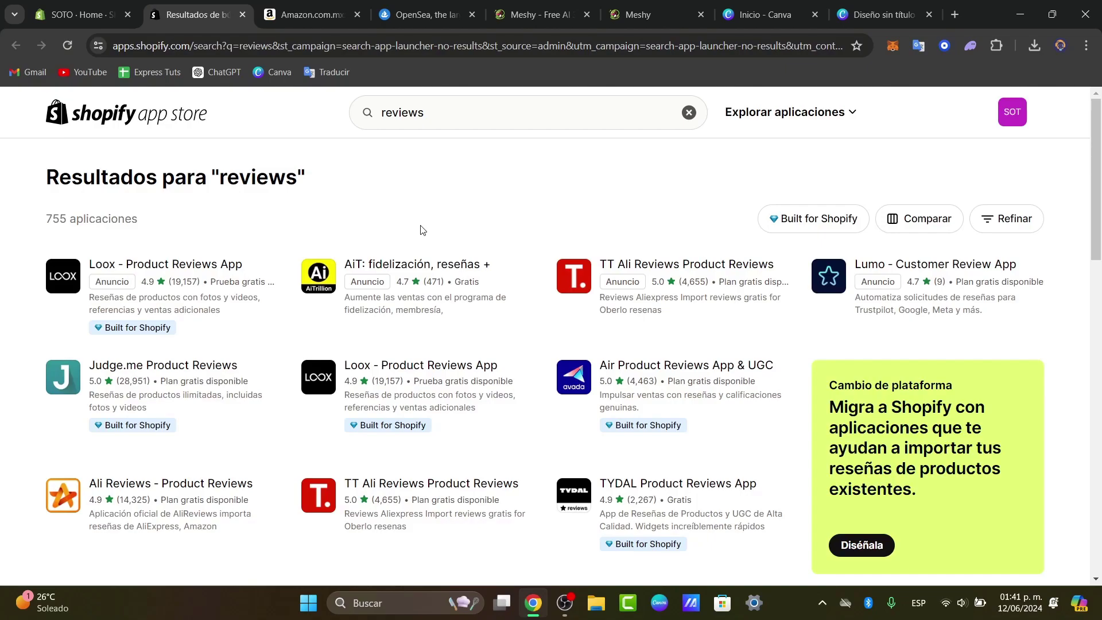
click(171, 488)
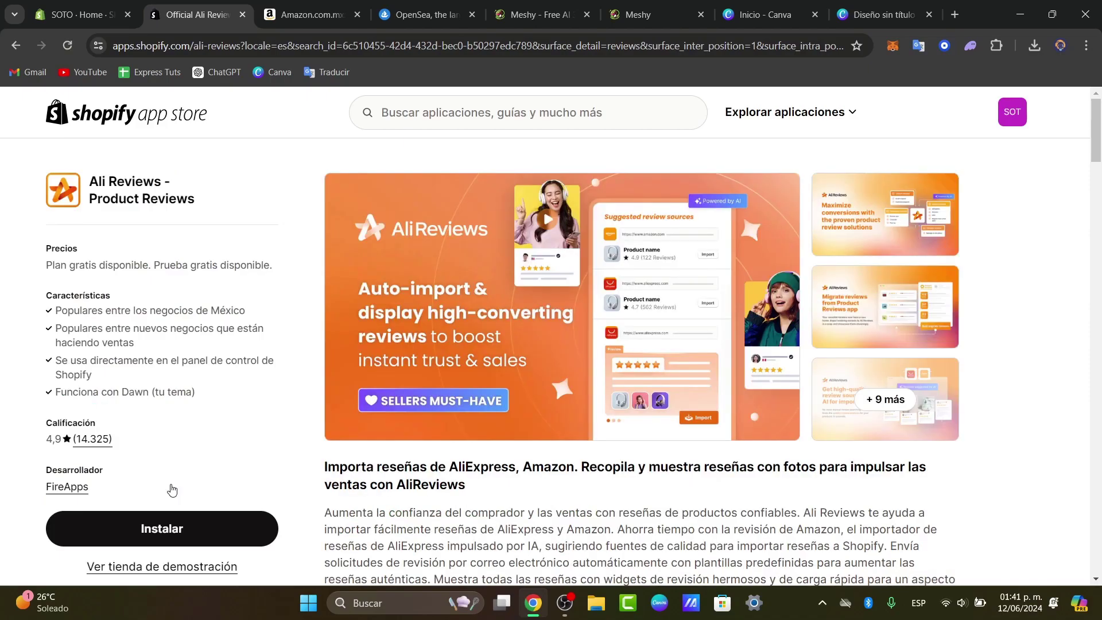
Step: Install Ali Reviews, approving its access to customer and store data
scroll(184, 496, down, 3)
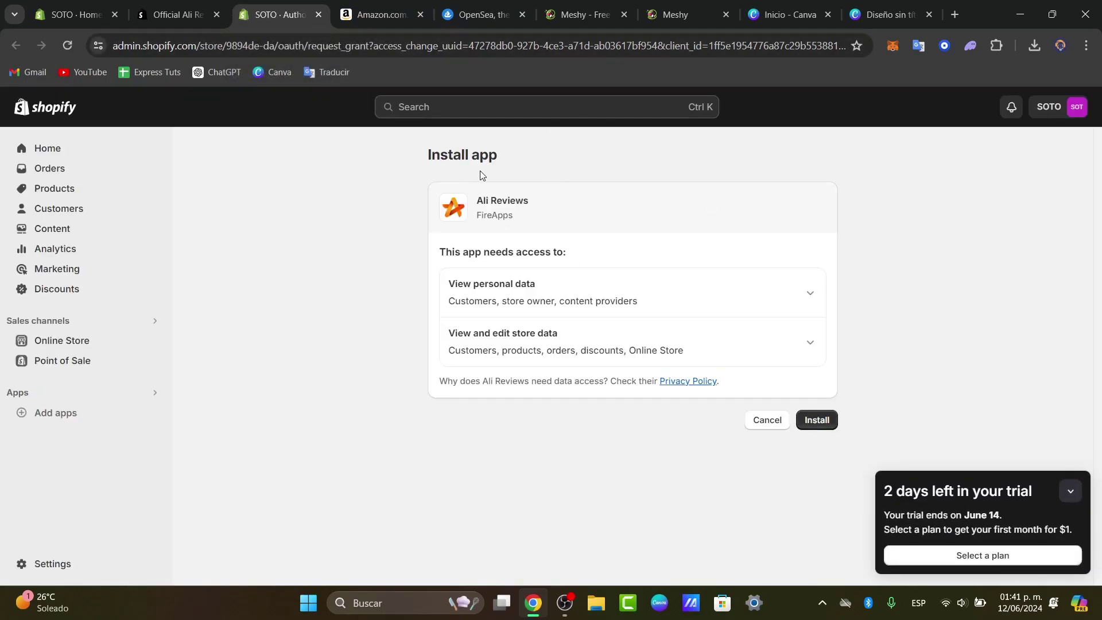
click(819, 420)
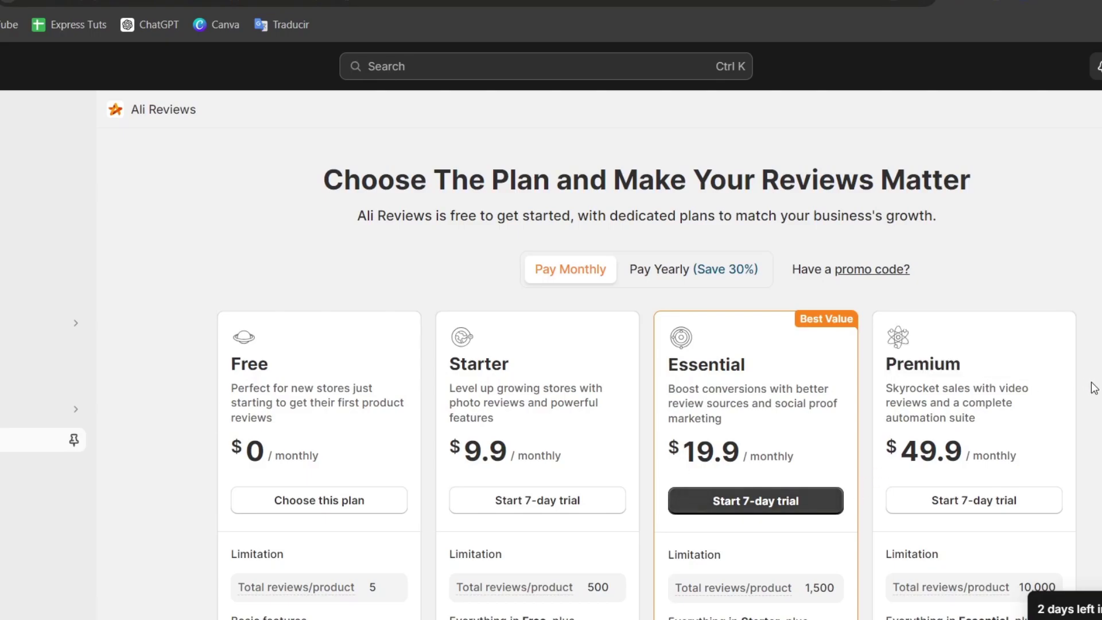
Step: Dismiss the live chat and choose the Free plan, declining the special-offer trial
scroll(1095, 389, down, 2)
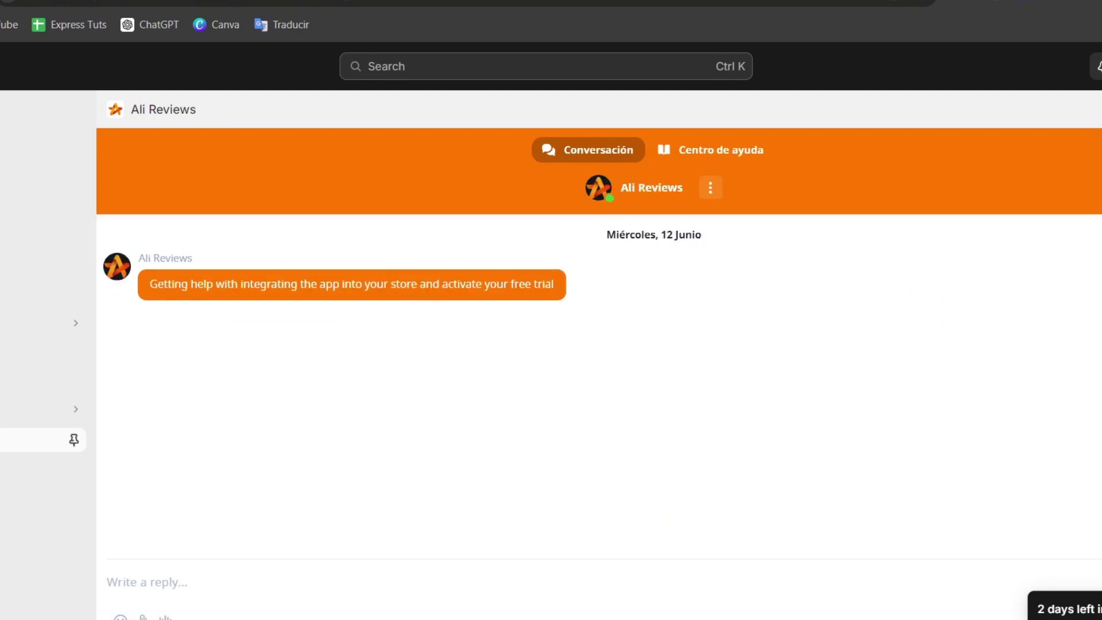
key(Escape)
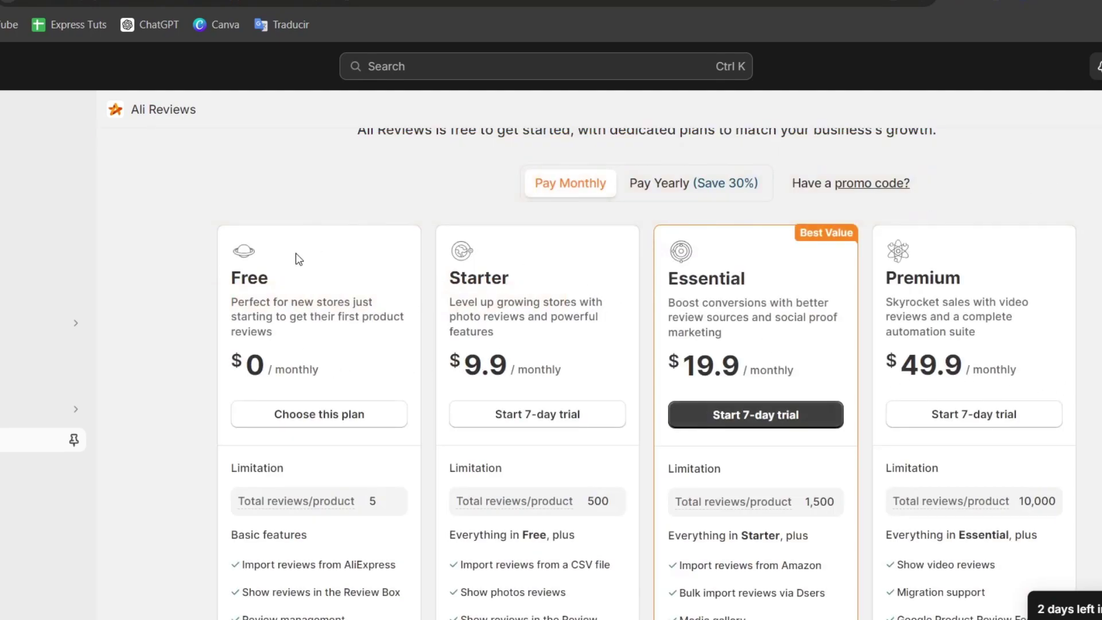
scroll(360, 421, down, 2)
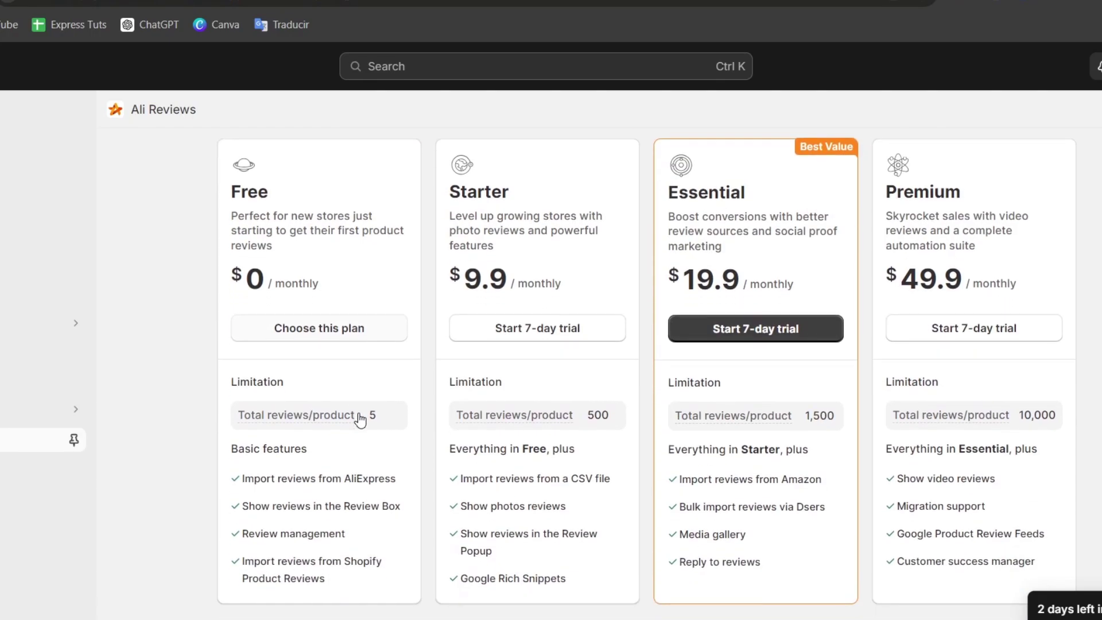
mouse_move(314, 411)
click(338, 329)
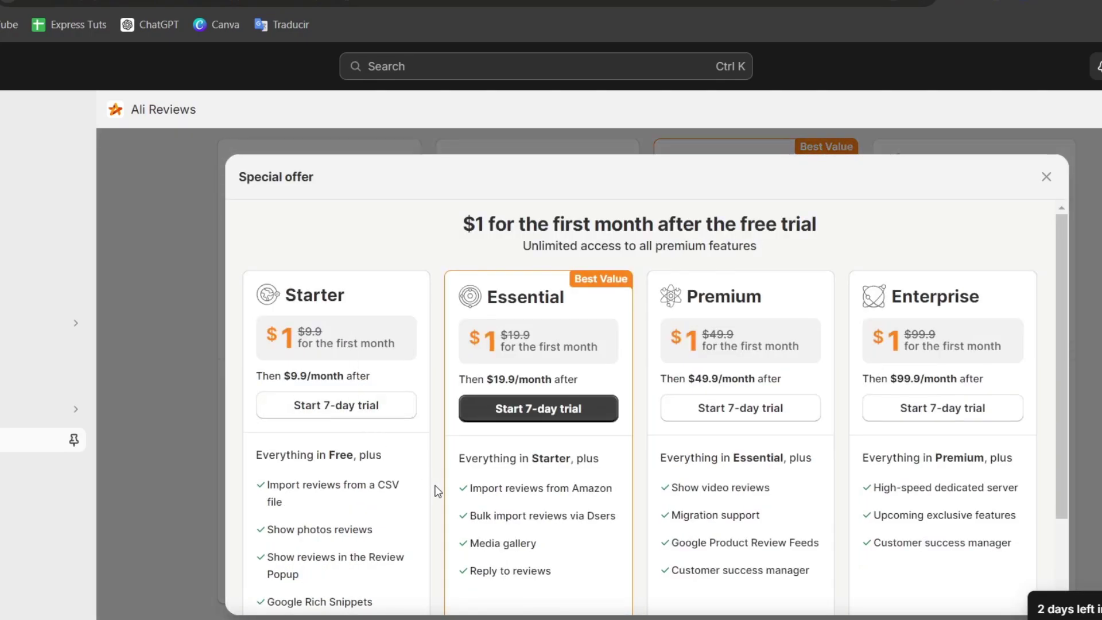
scroll(471, 508, down, 3)
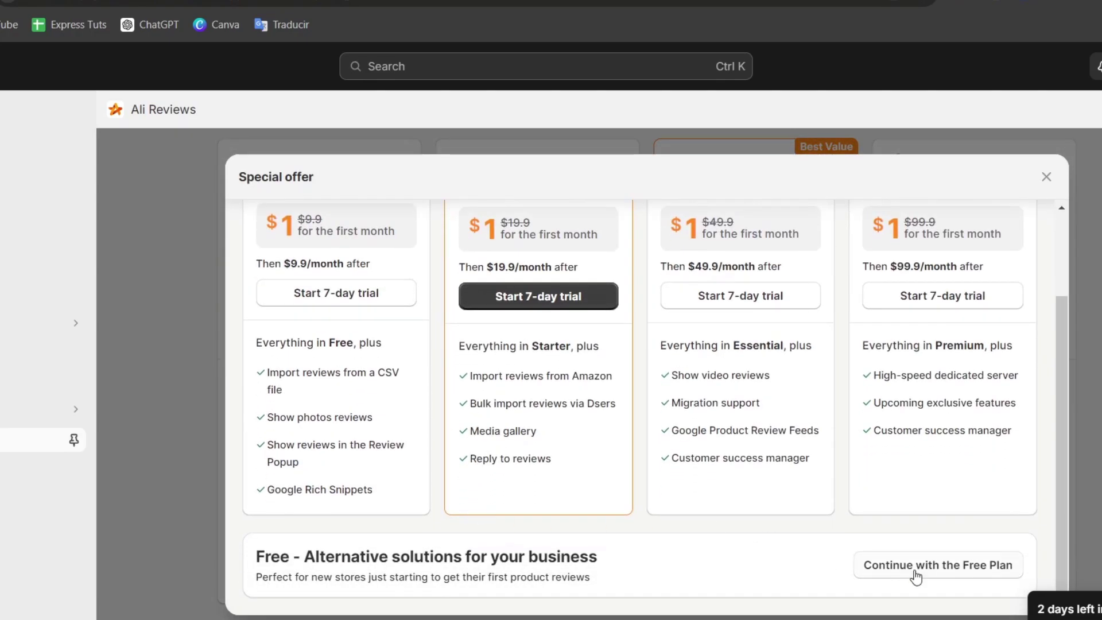
click(917, 575)
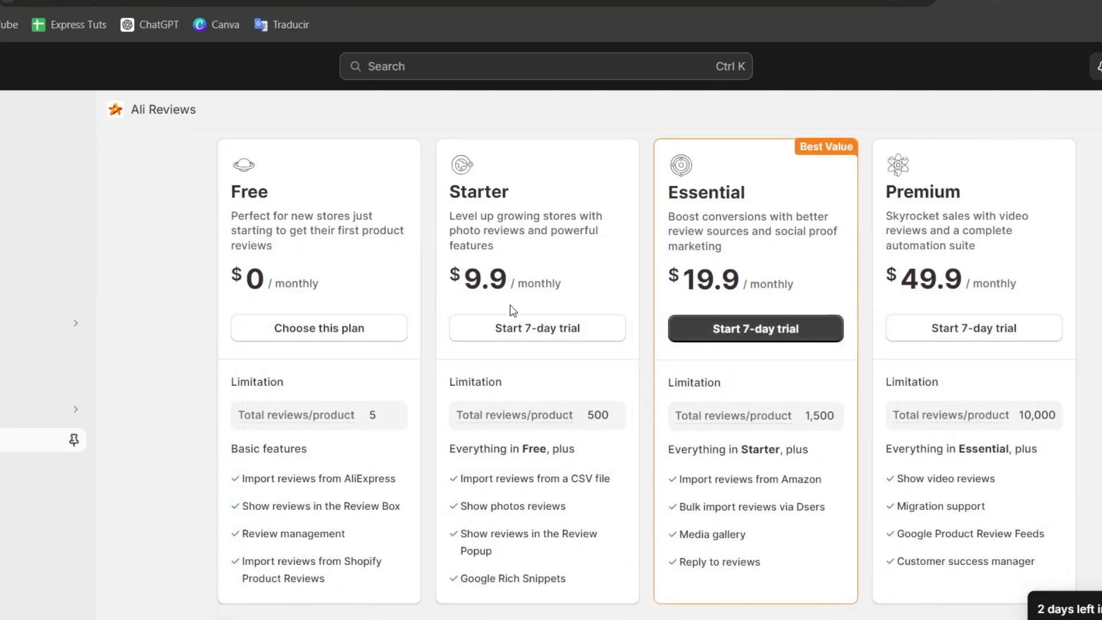
click(297, 324)
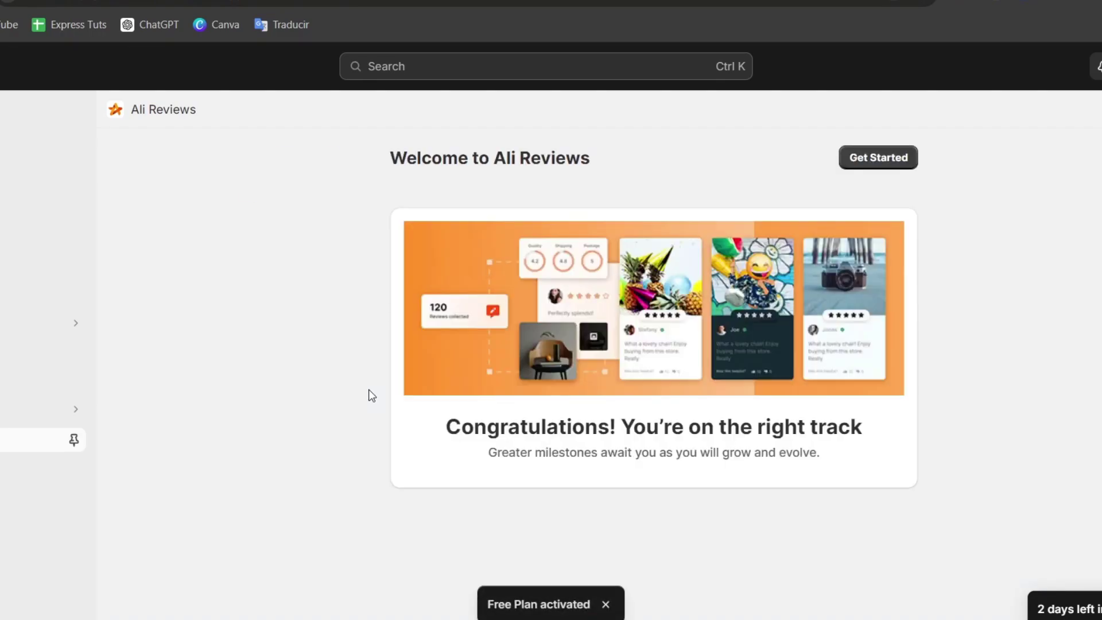
Step: Get started in Ali Reviews and save the Core Snippet app embed enabled in the theme
click(880, 145)
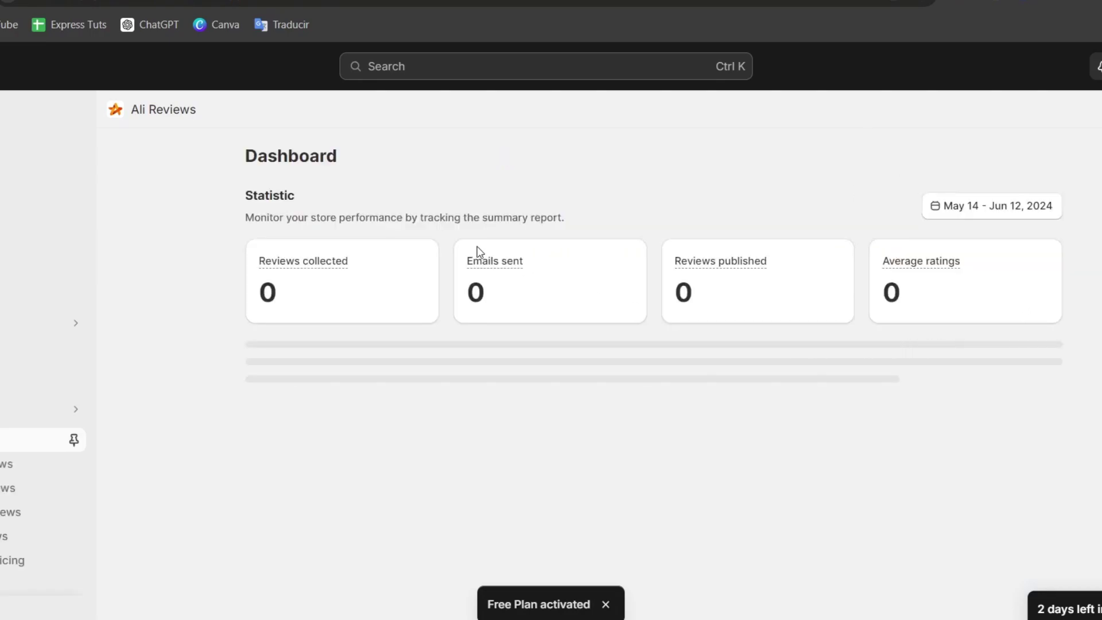
scroll(476, 403, down, 2)
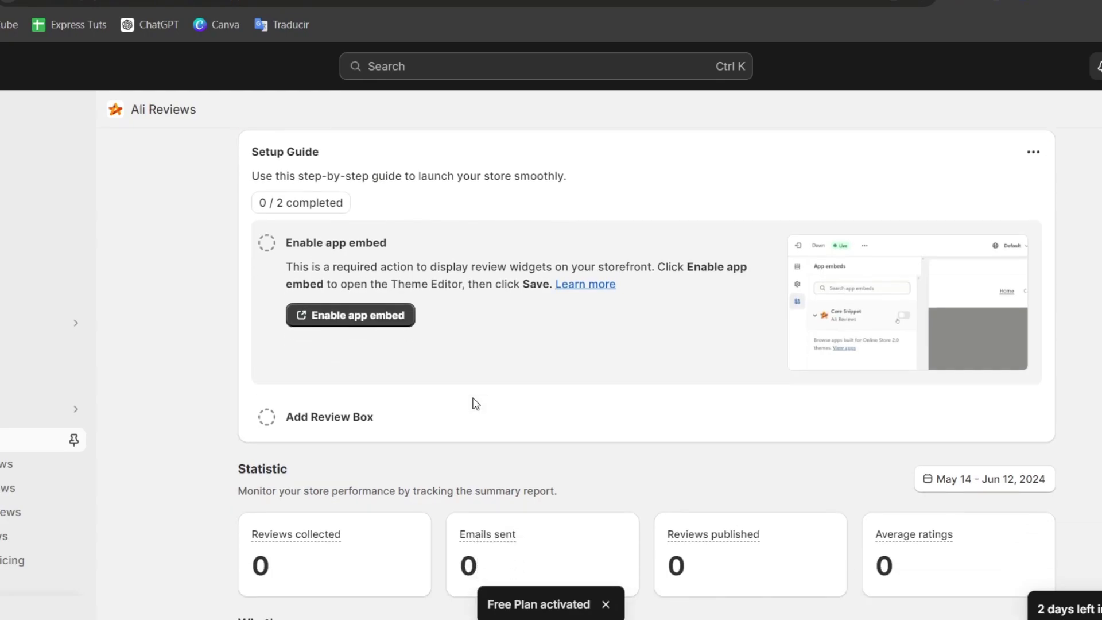
scroll(476, 404, up, 2)
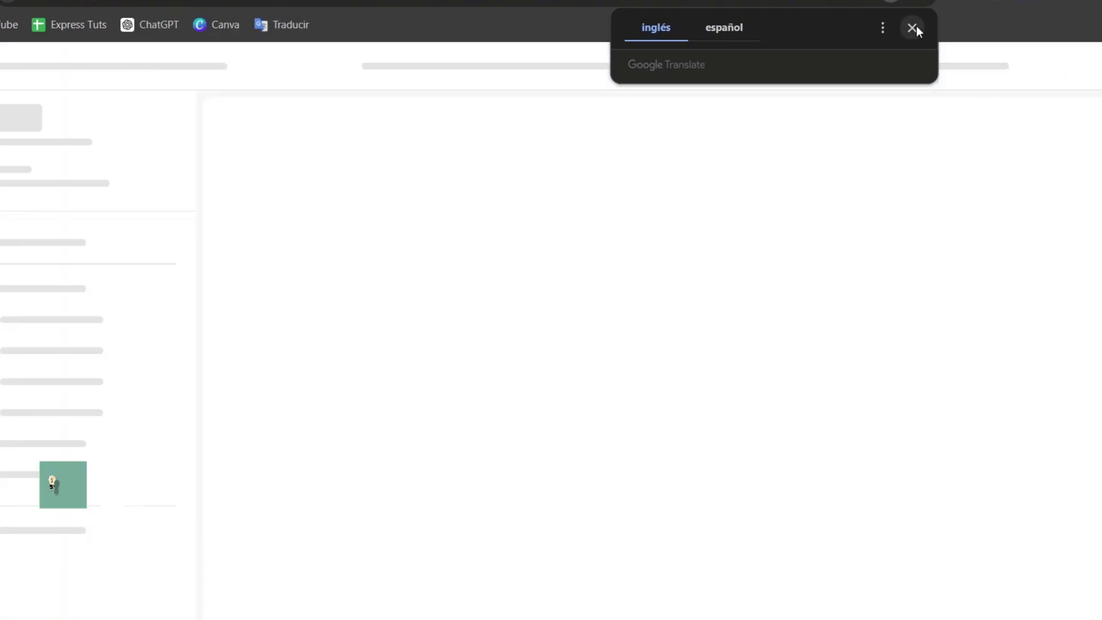
click(912, 27)
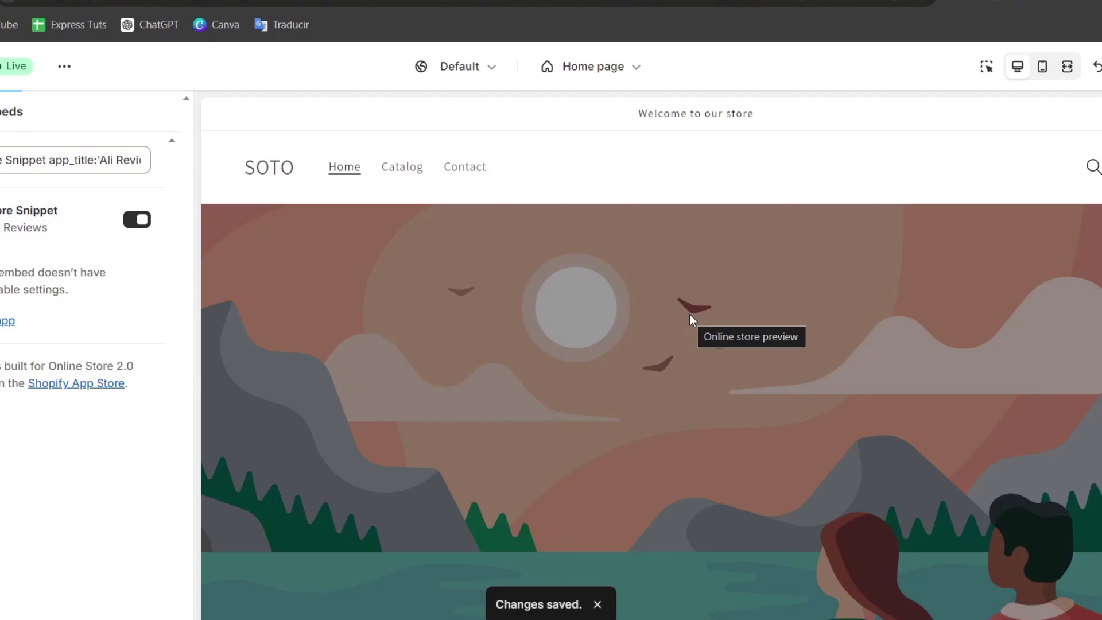
key(ctrl+w)
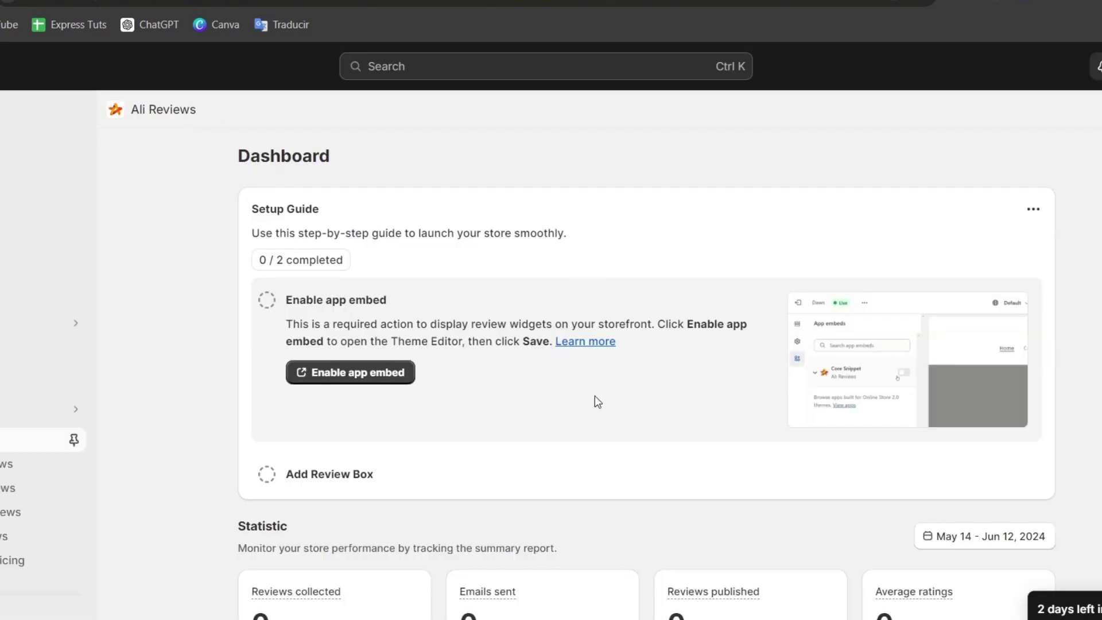
Step: Mark Enable app embed complete and try Add Review Box, which errors without an active product
click(268, 301)
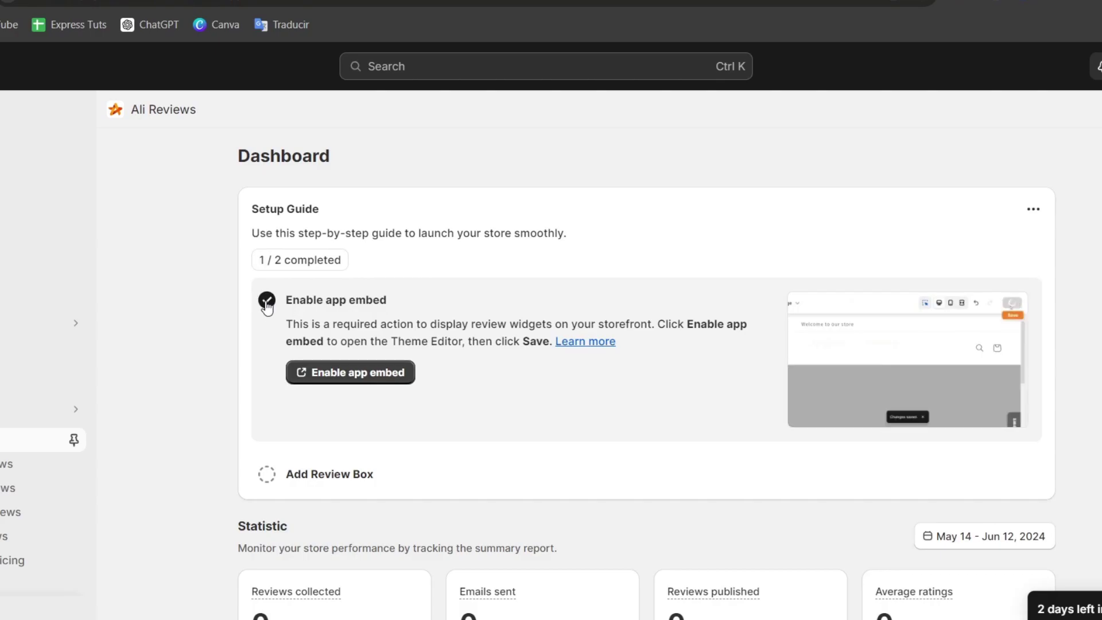
click(370, 482)
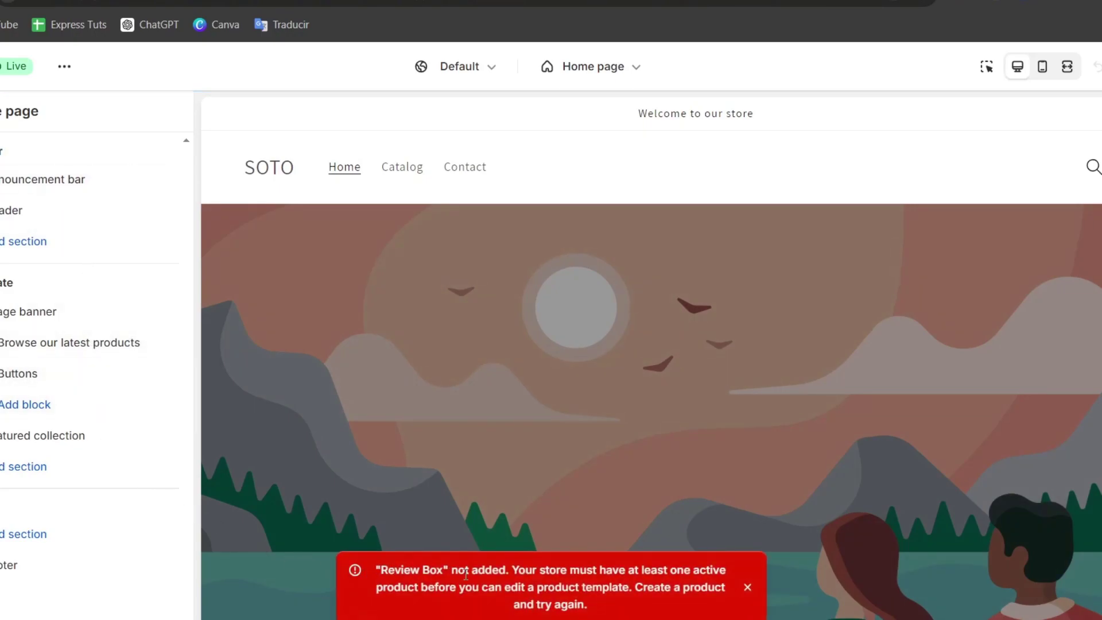
drag(558, 574, 673, 604)
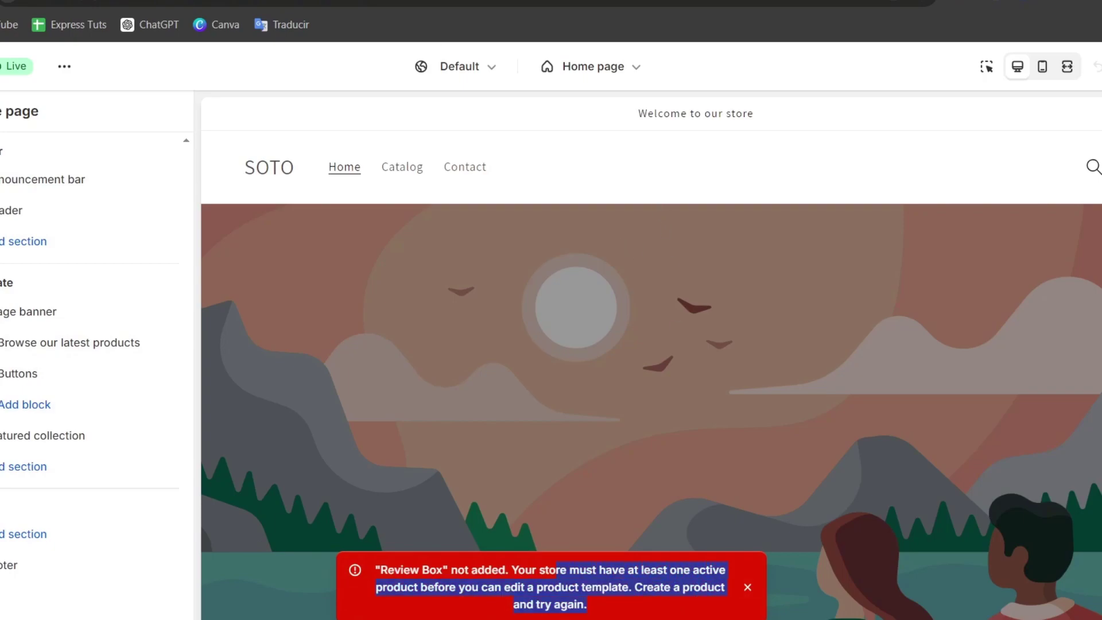
Step: Return to the Ali Reviews Dashboard and scroll back up to the Setup Guide
click(190, 1)
scroll(503, 351, down, 6)
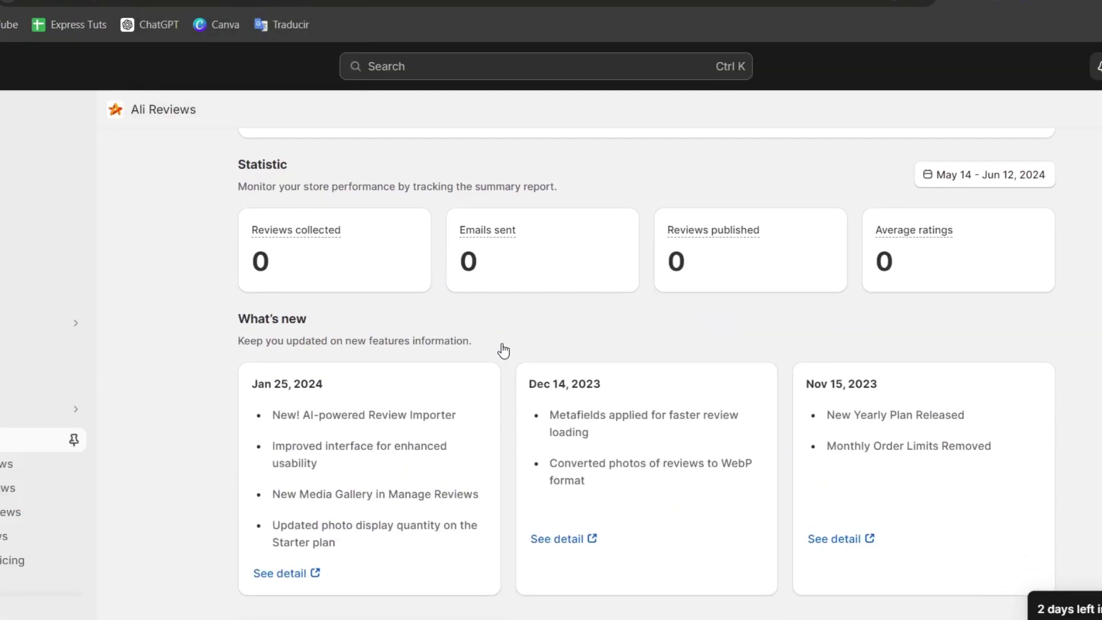
scroll(504, 351, up, 4)
scroll(504, 351, up, 2)
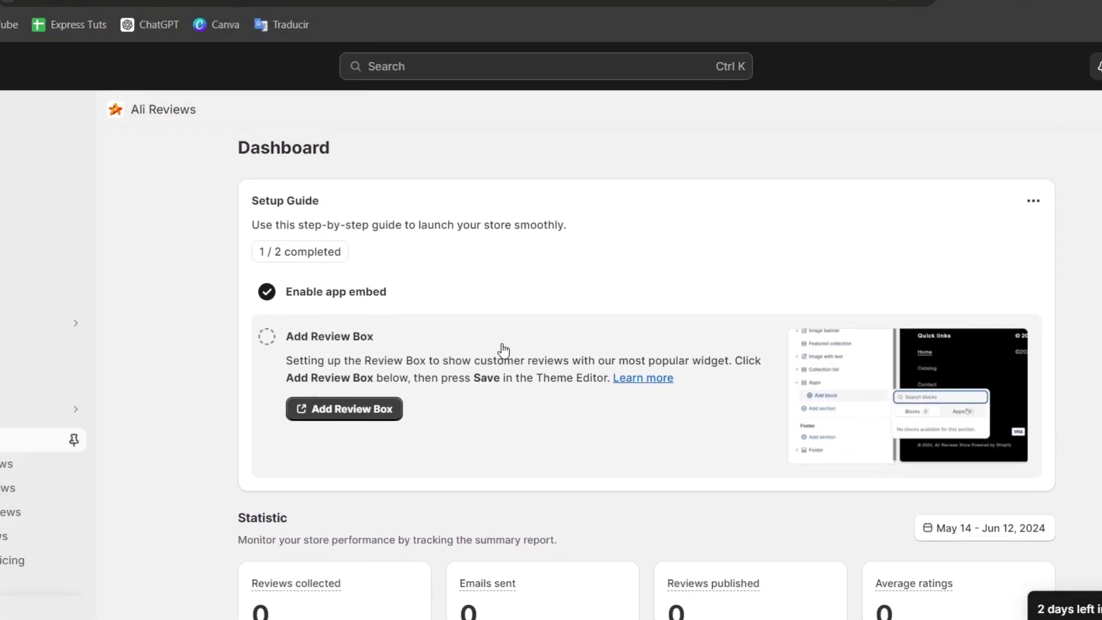
Step: Go to Import Reviews in the Ali Reviews sidebar and look over the extension banner
click(17, 468)
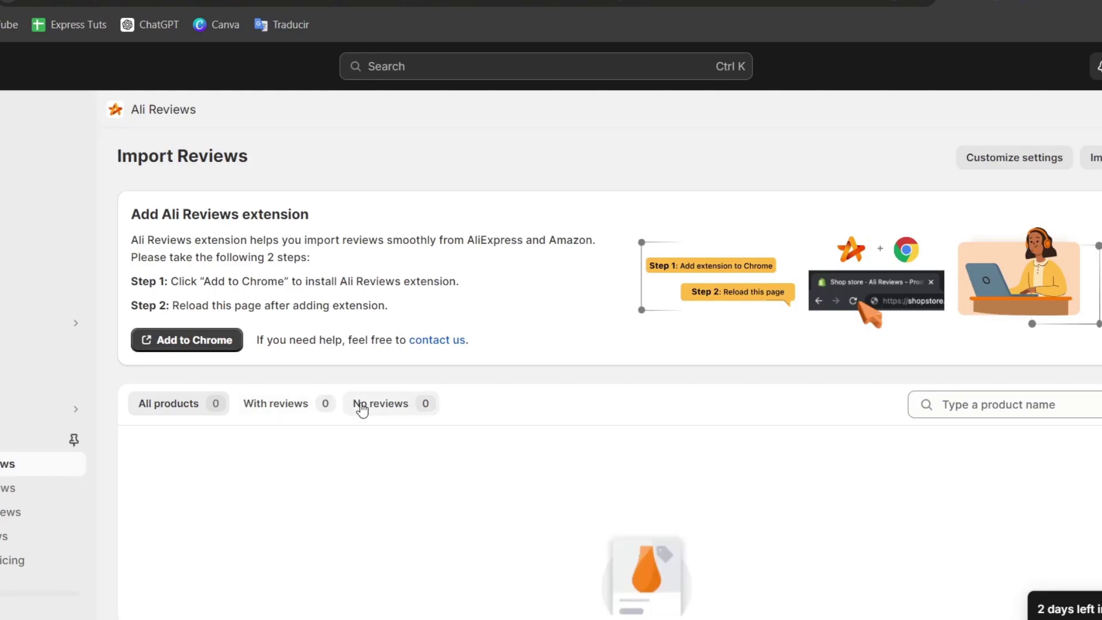
scroll(395, 401, down, 2)
scroll(398, 402, up, 2)
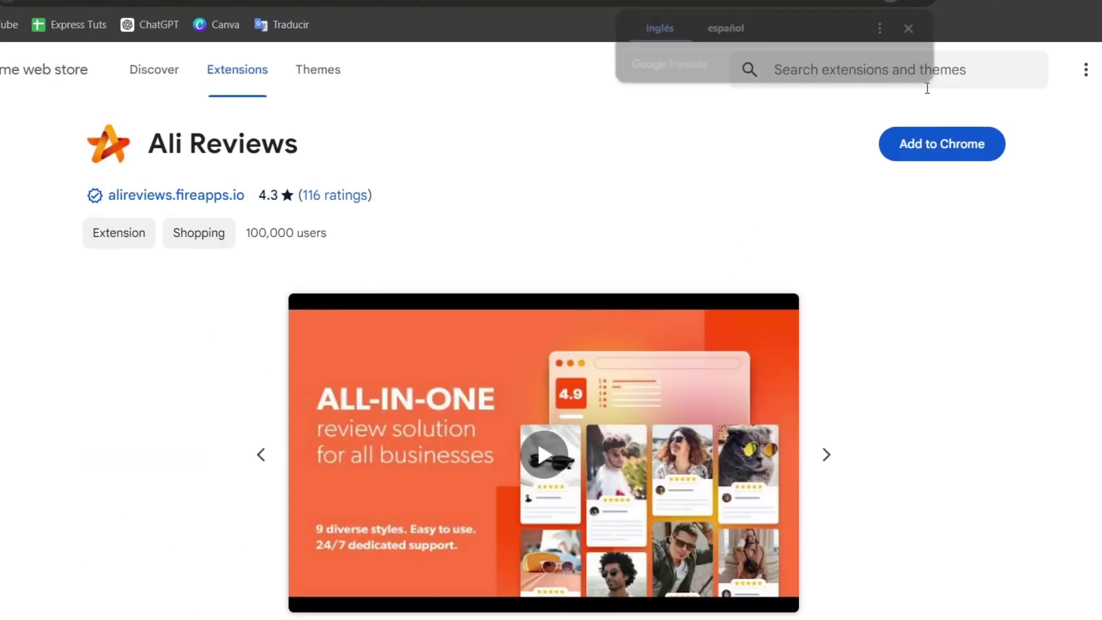
Step: Add the Ali Reviews extension to Chrome and confirm it in the Extensions menu
click(948, 147)
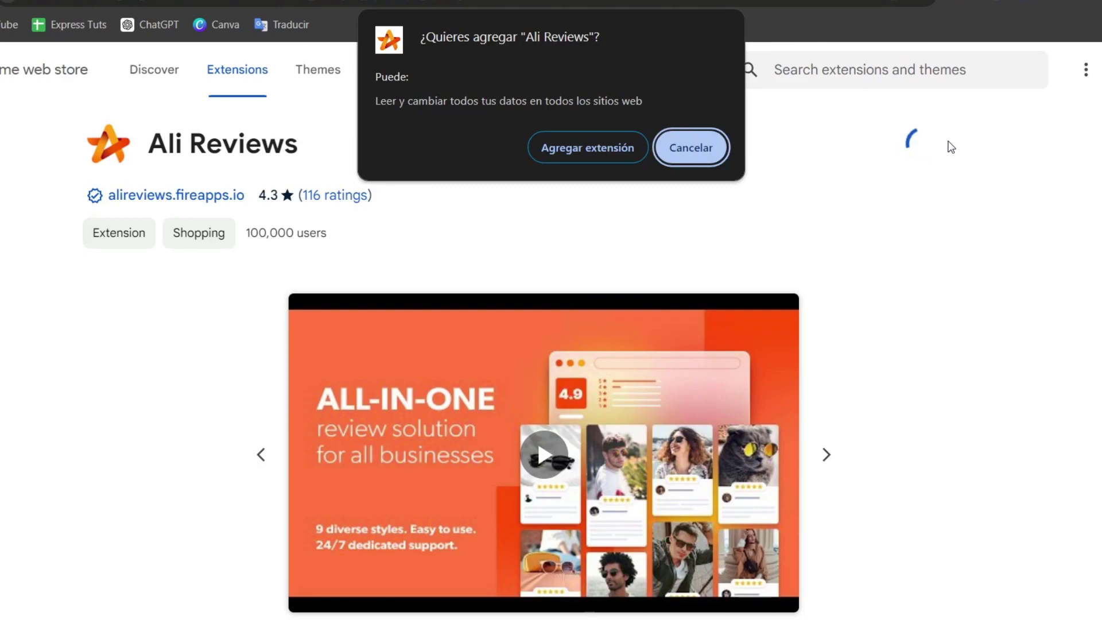
click(623, 153)
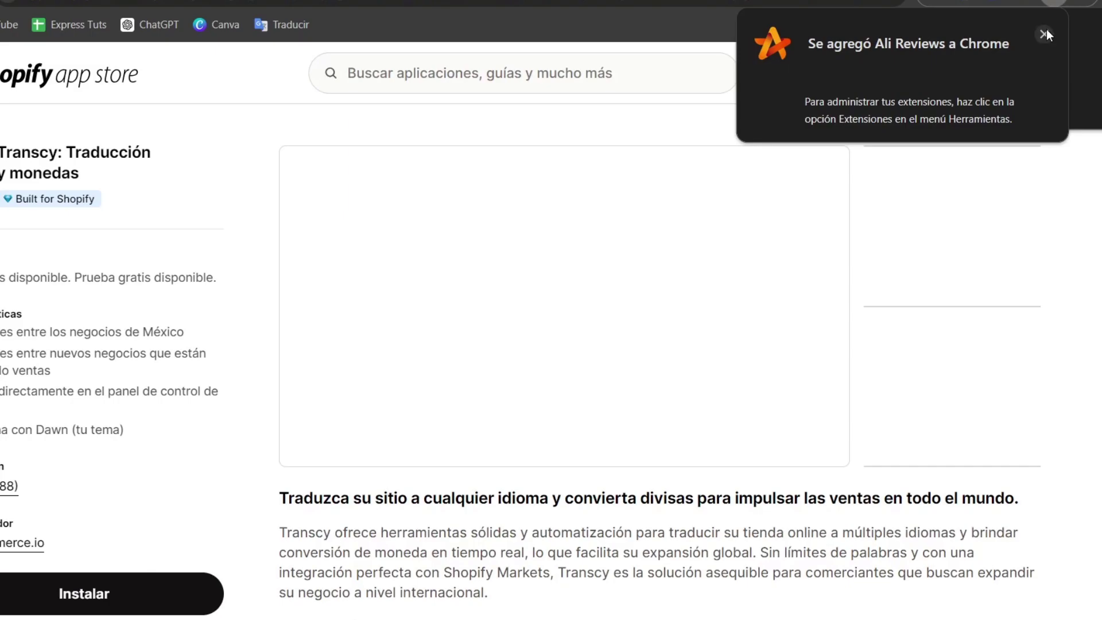
click(1044, 34)
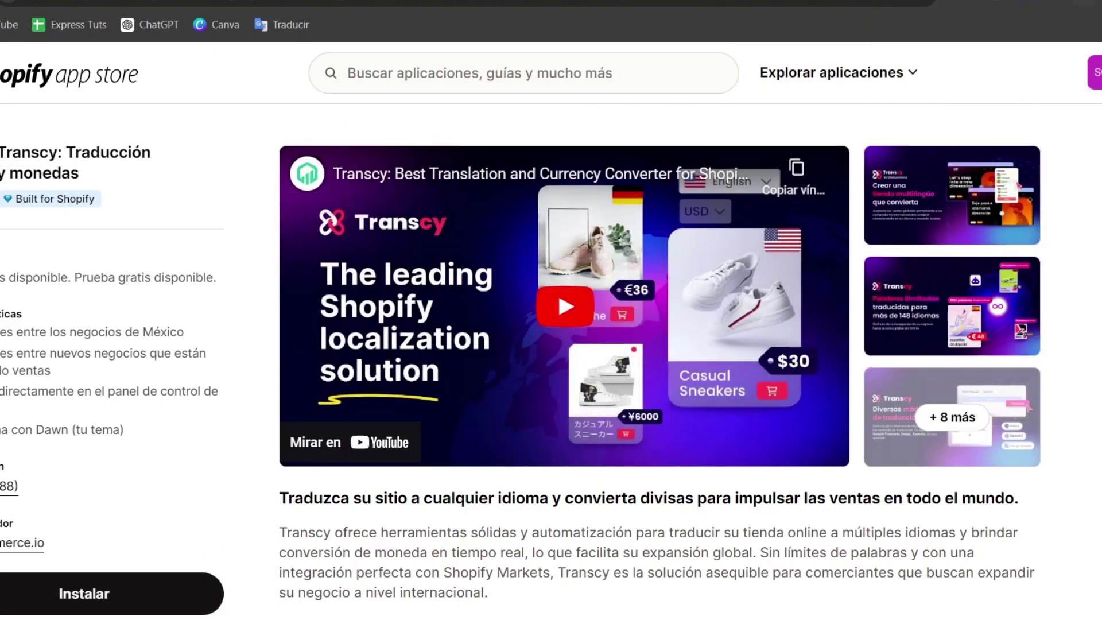
click(1084, 3)
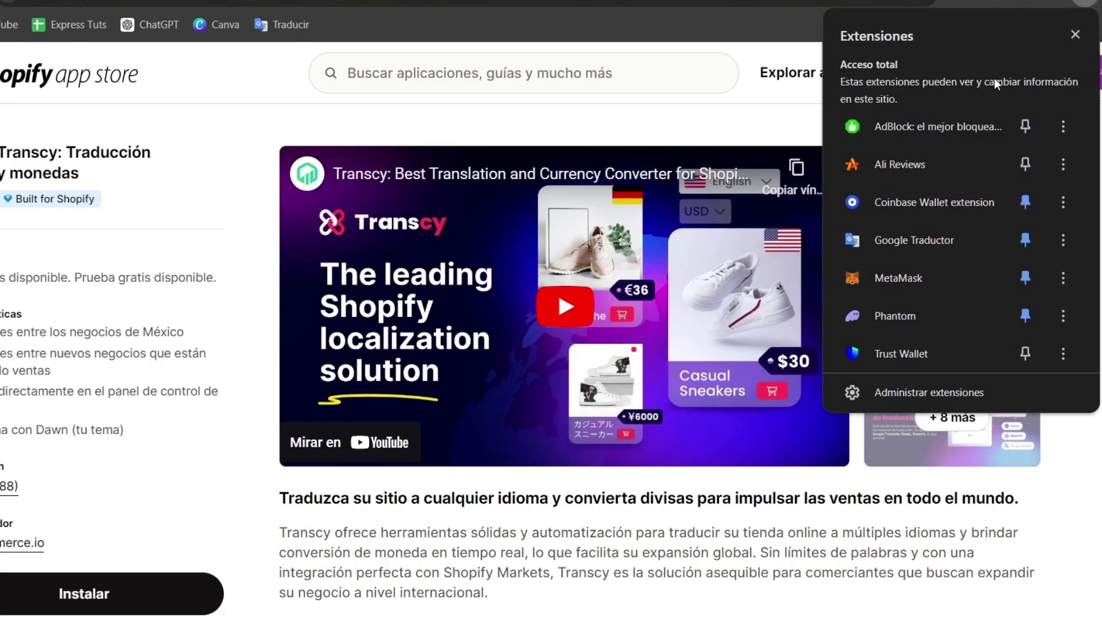
click(956, 168)
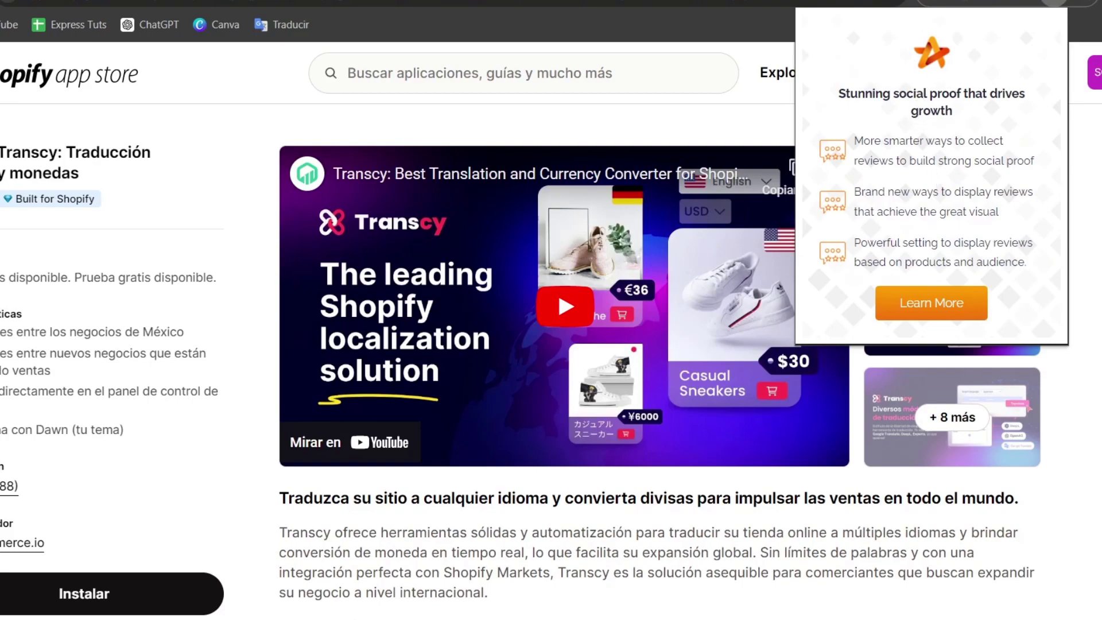
click(436, 2)
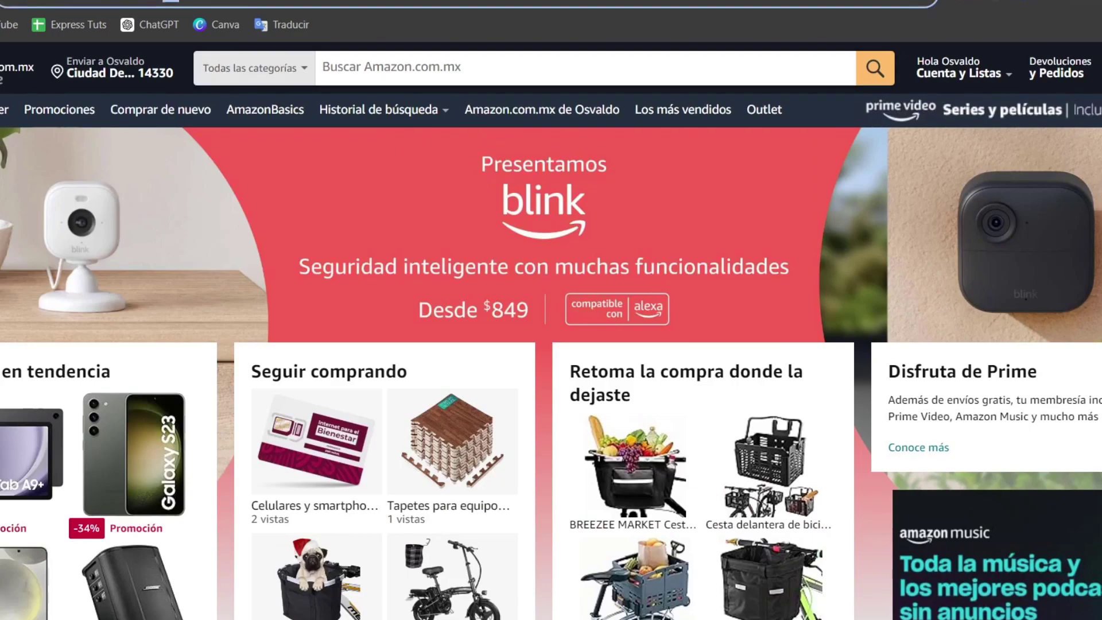
Step: Load amazon.com and open the activity trackers and smartwatches results
click(436, 2)
key(Escape)
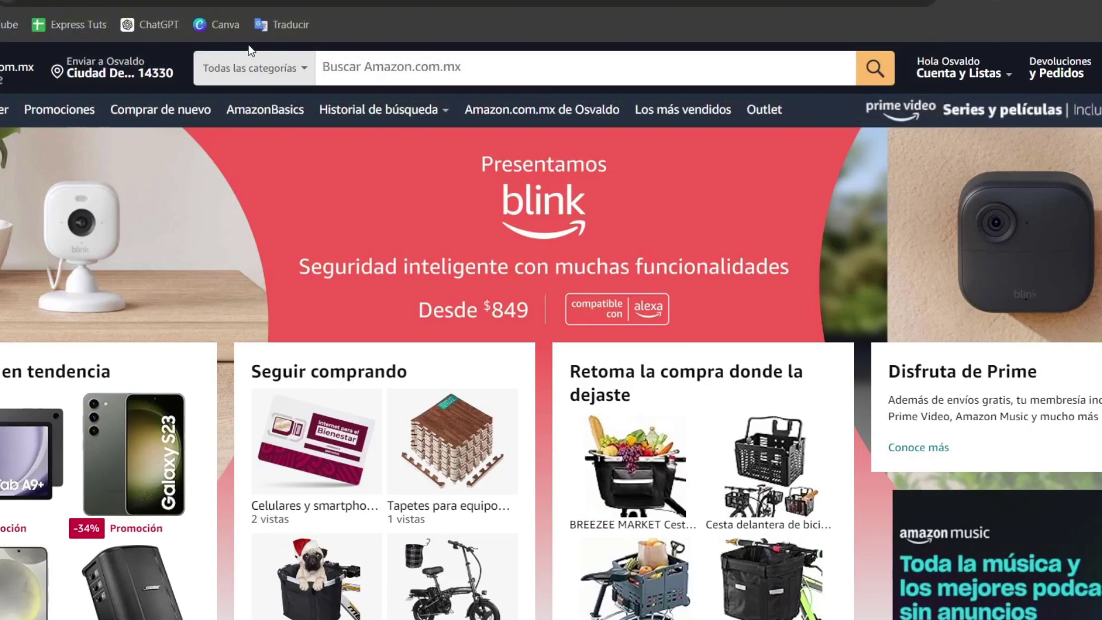
scroll(516, 345, down, 12)
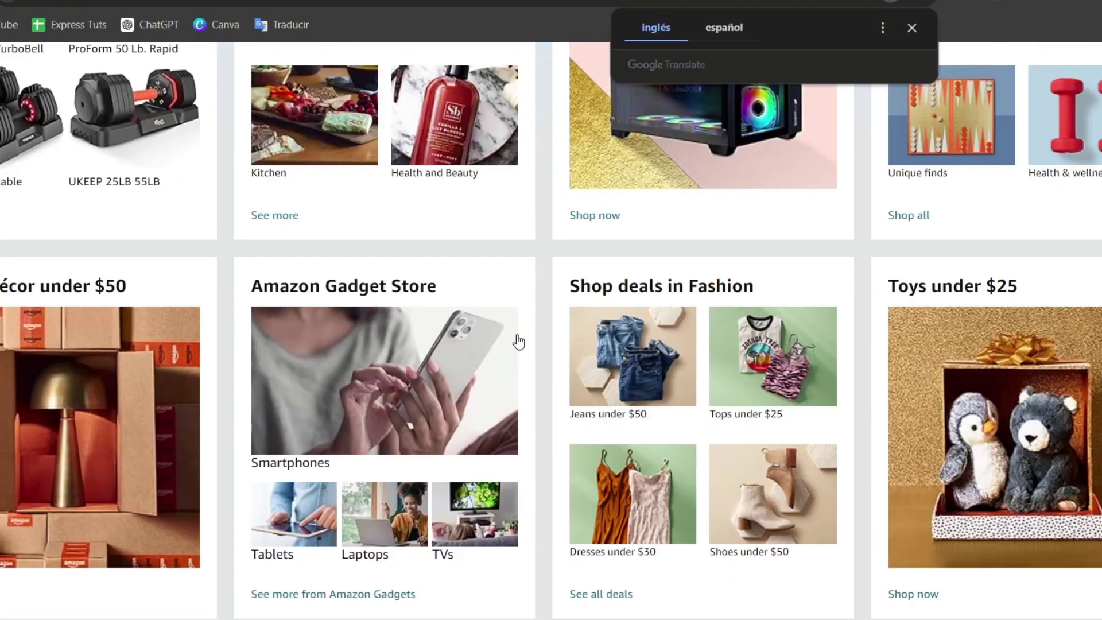
scroll(516, 334, down, 10)
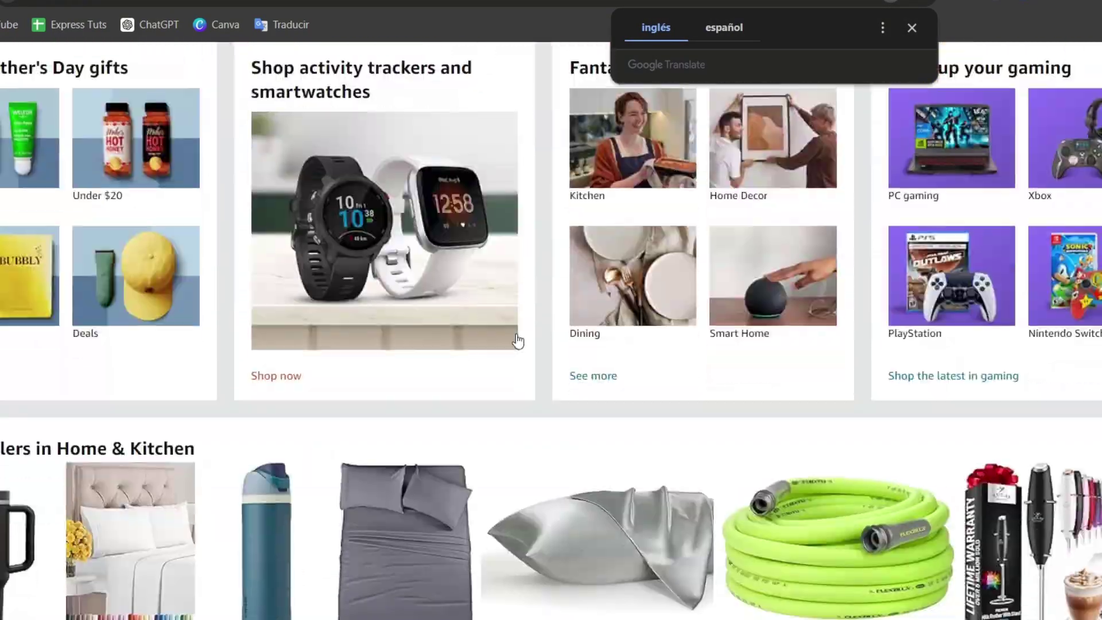
click(295, 379)
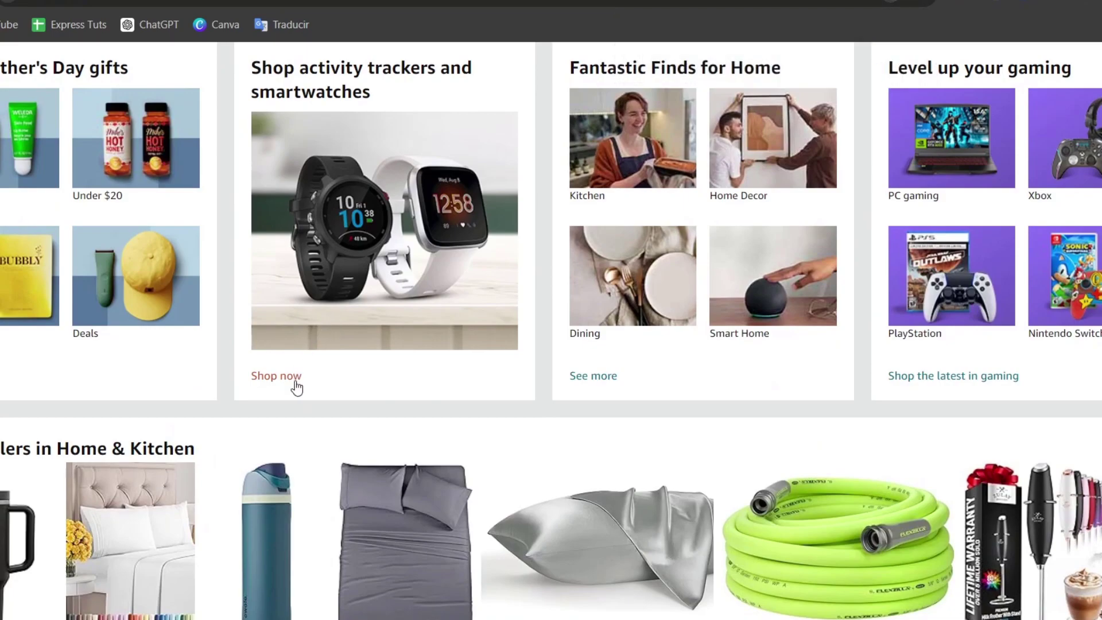
click(438, 165)
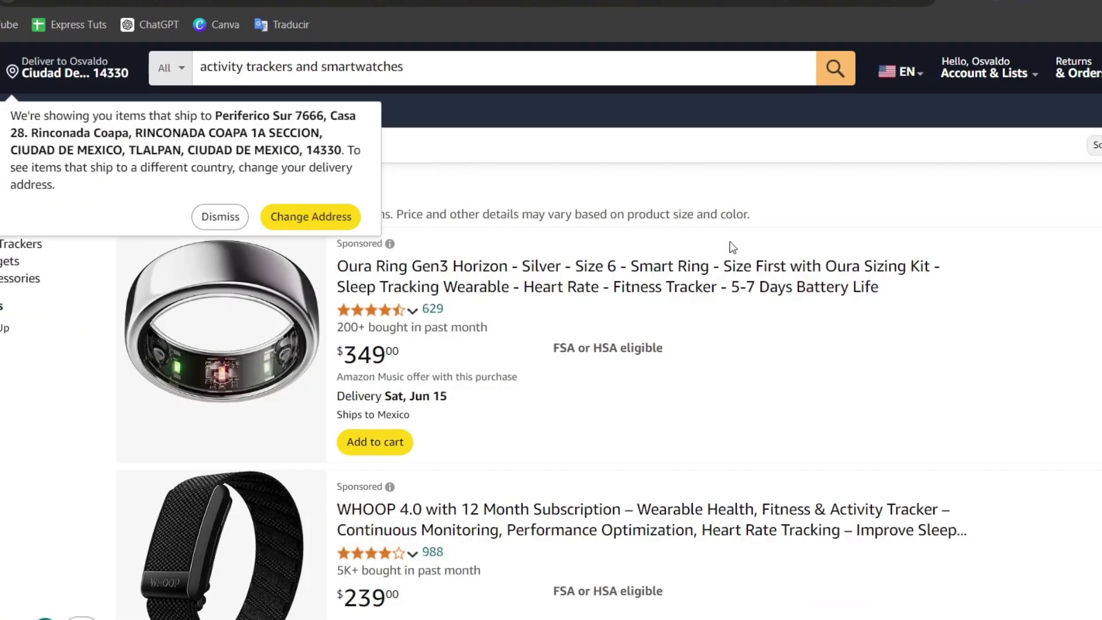
Step: Open the Oura Ring Gen3 Horizon listing and jump to its 629 customer ratings
click(525, 267)
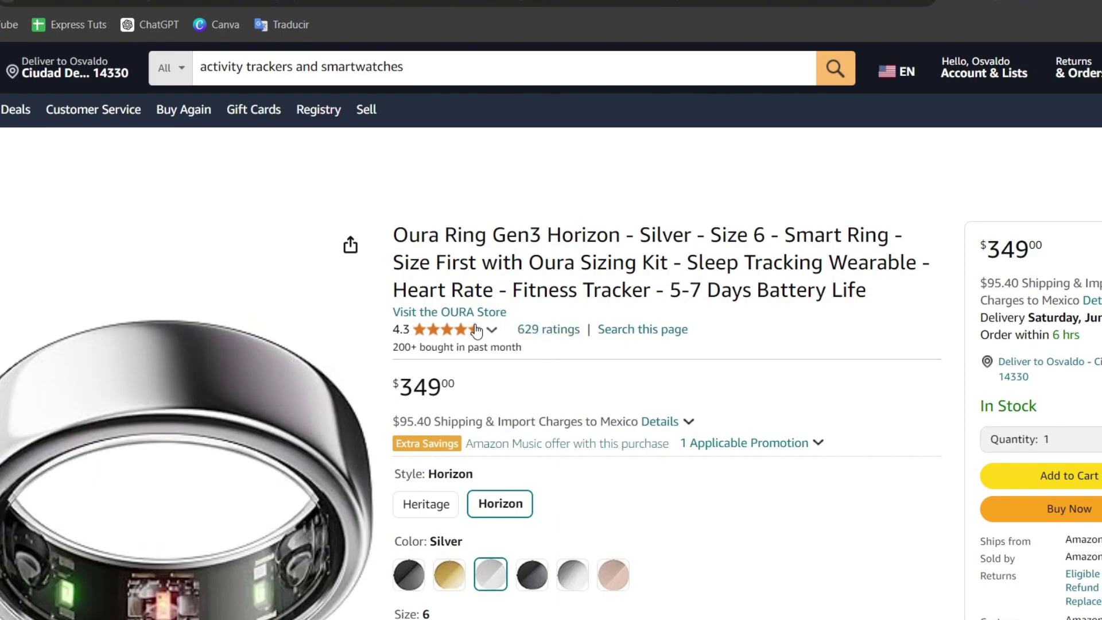
mouse_move(475, 332)
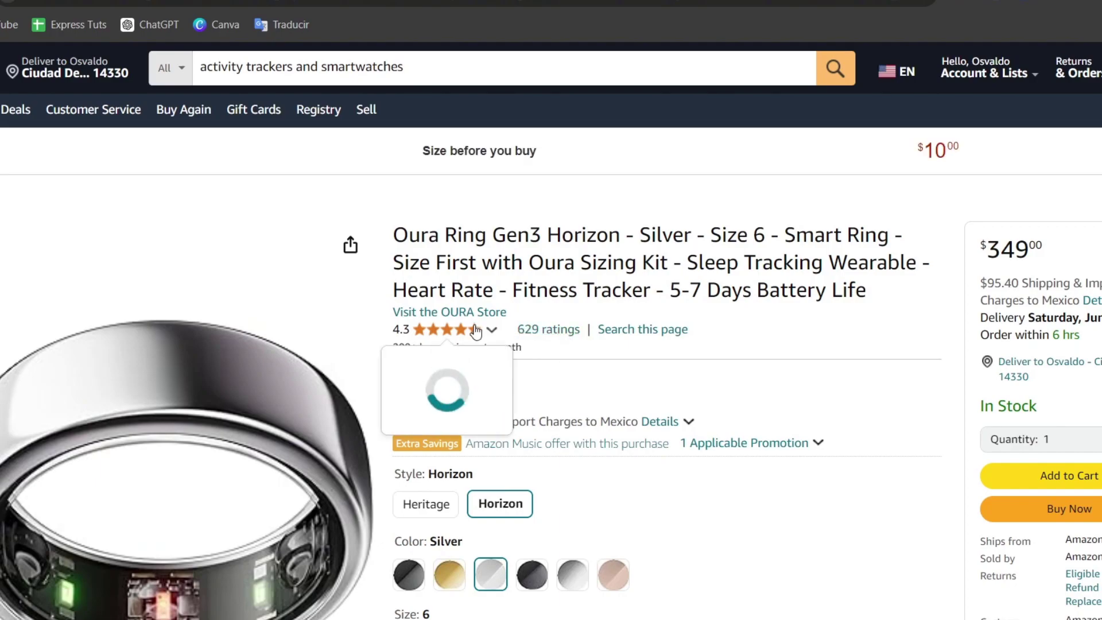
click(549, 330)
scroll(684, 297, down, 1)
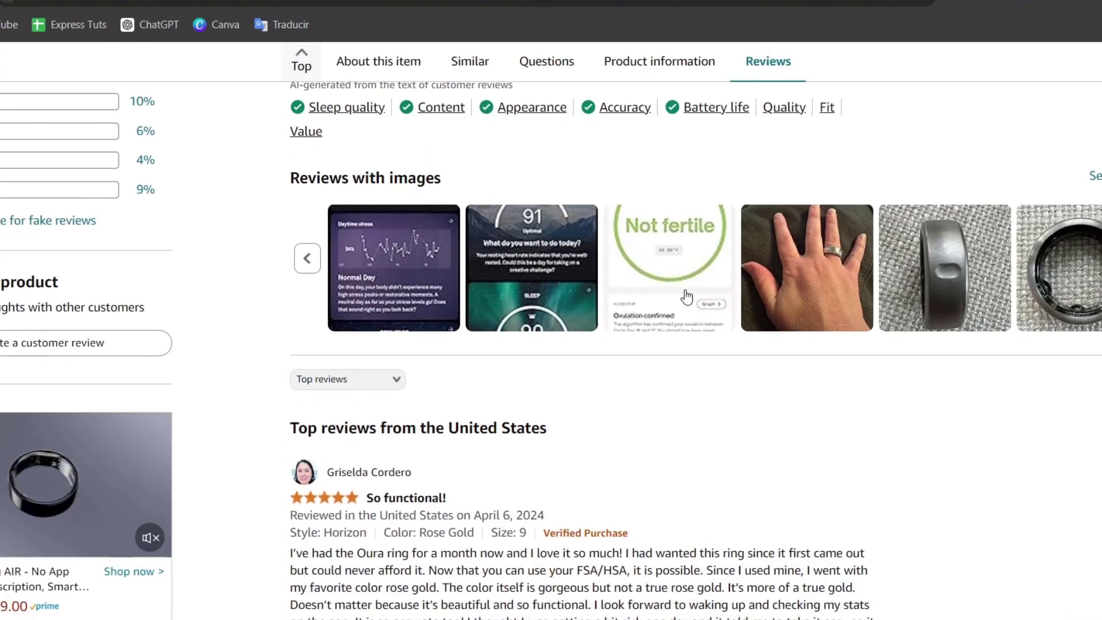
scroll(747, 304, up, 1)
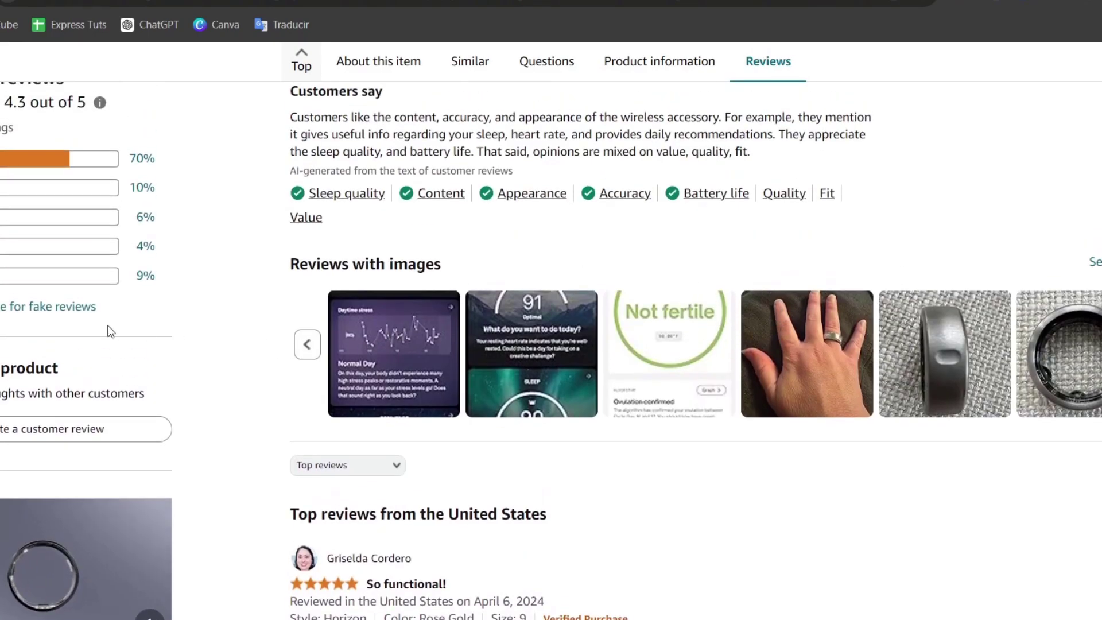
scroll(83, 261, up, 3)
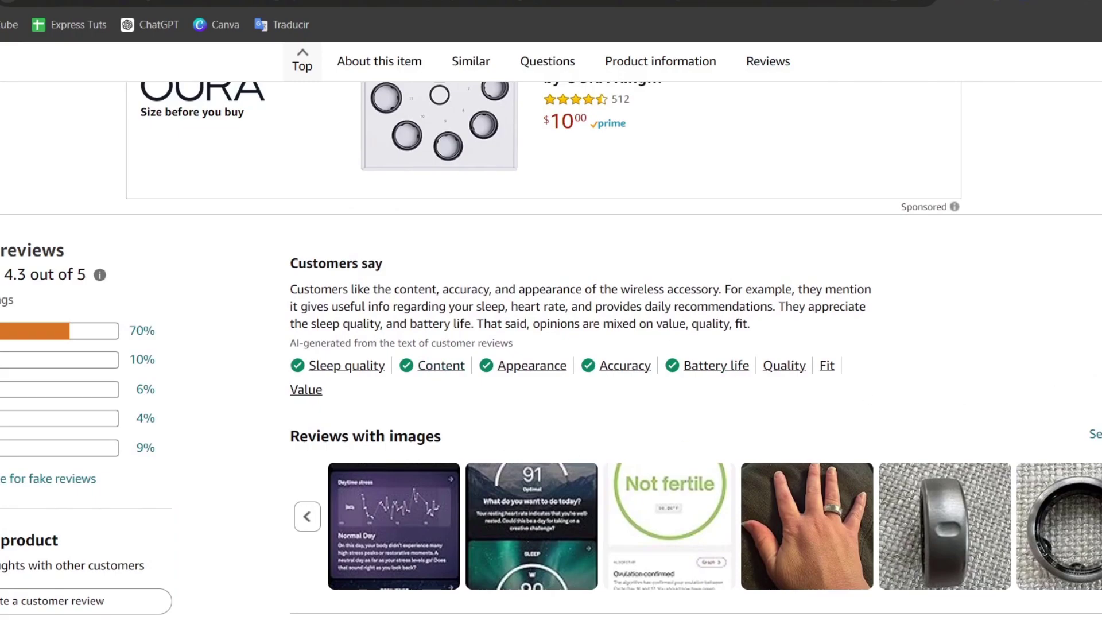
Step: Pin the Ali Reviews extension to the Chrome toolbar and check its popup
click(1085, 3)
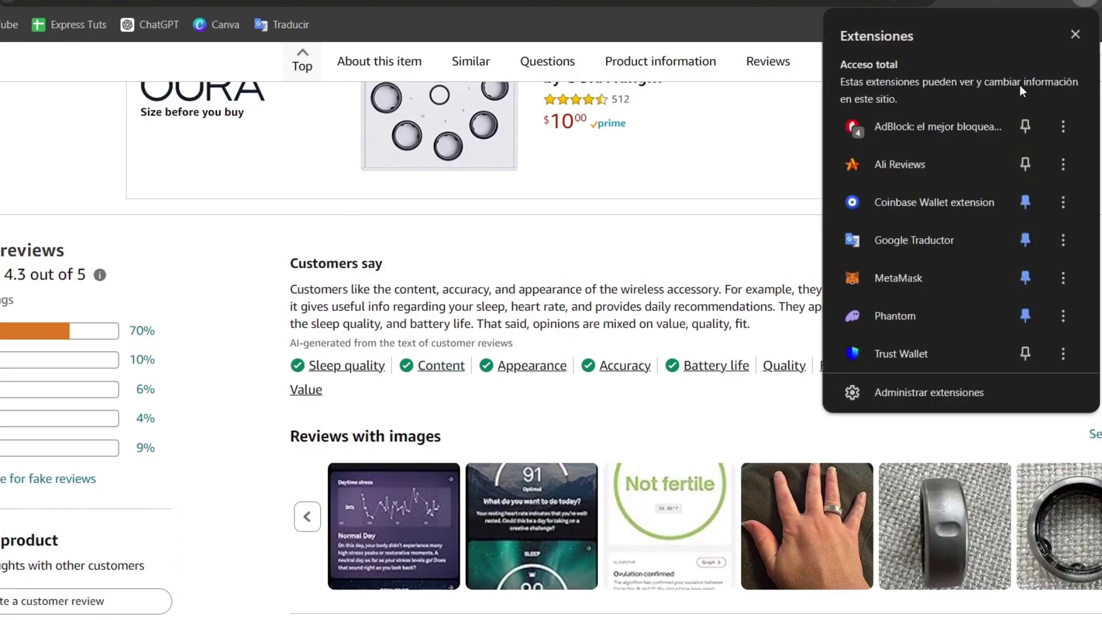
click(1025, 165)
click(1055, 5)
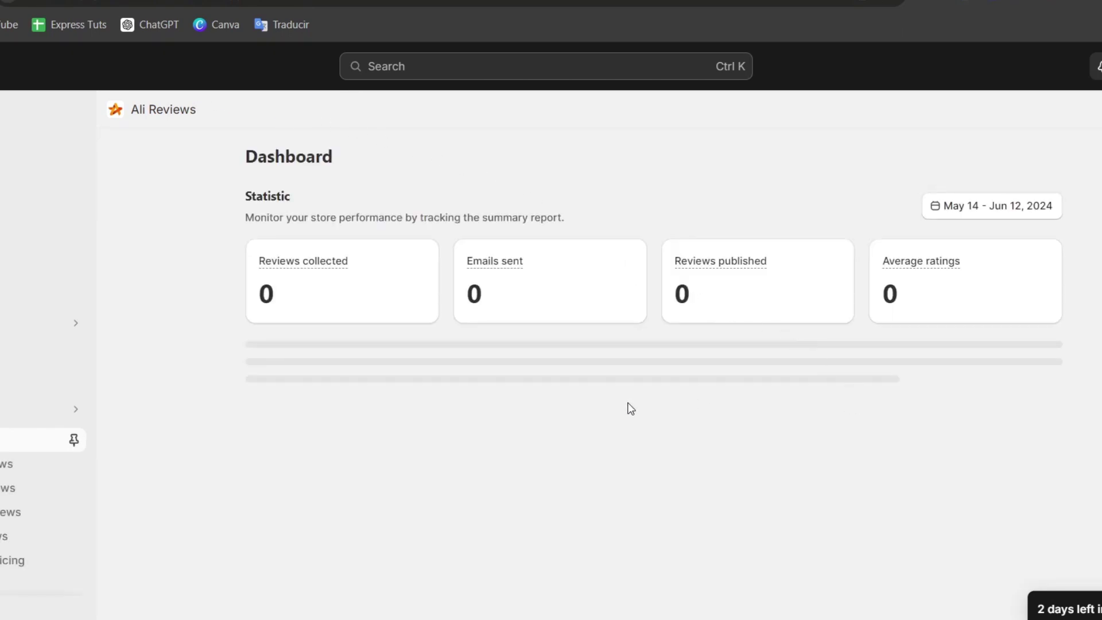
Step: Start importing reviews for the Smart Ring Tracker and browse the suggested AliExpress sources
click(29, 467)
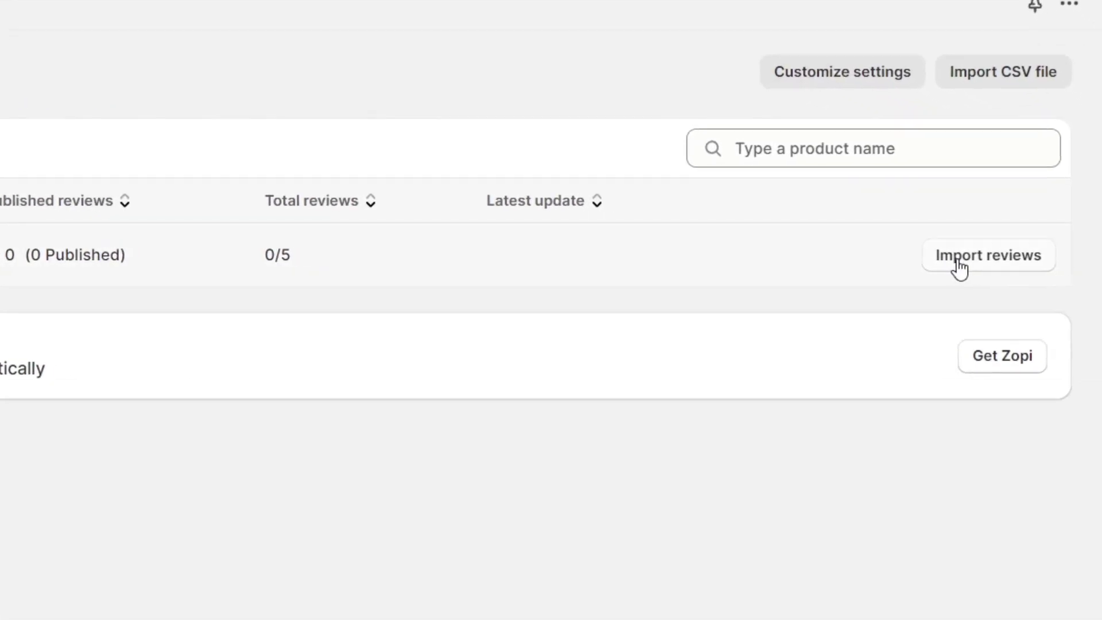
click(960, 267)
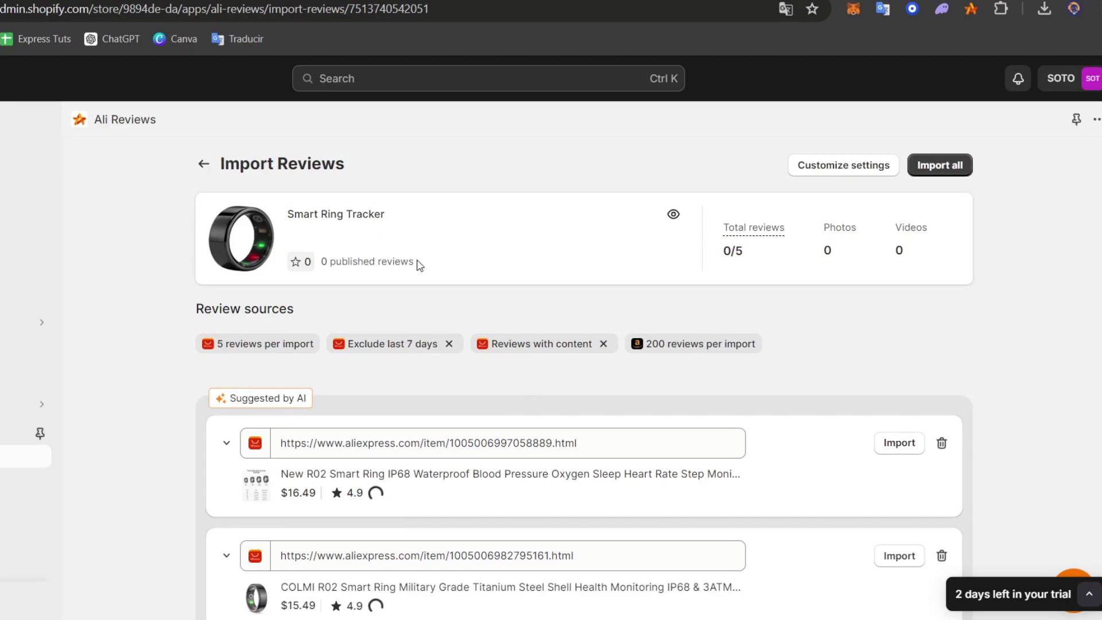
scroll(477, 382, down, 3)
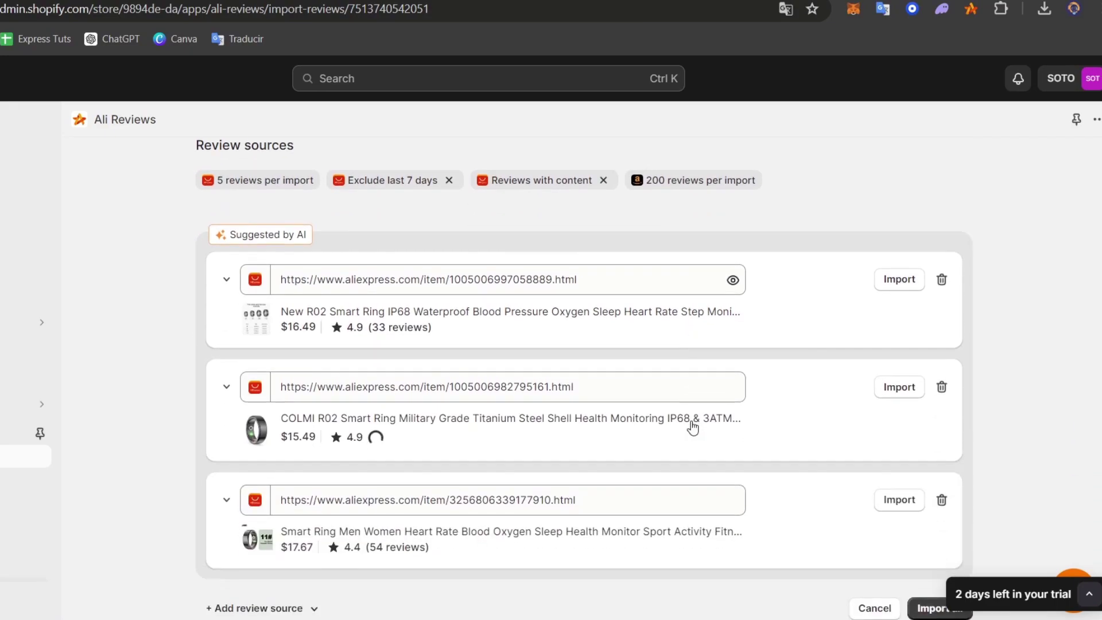
scroll(591, 404, up, 4)
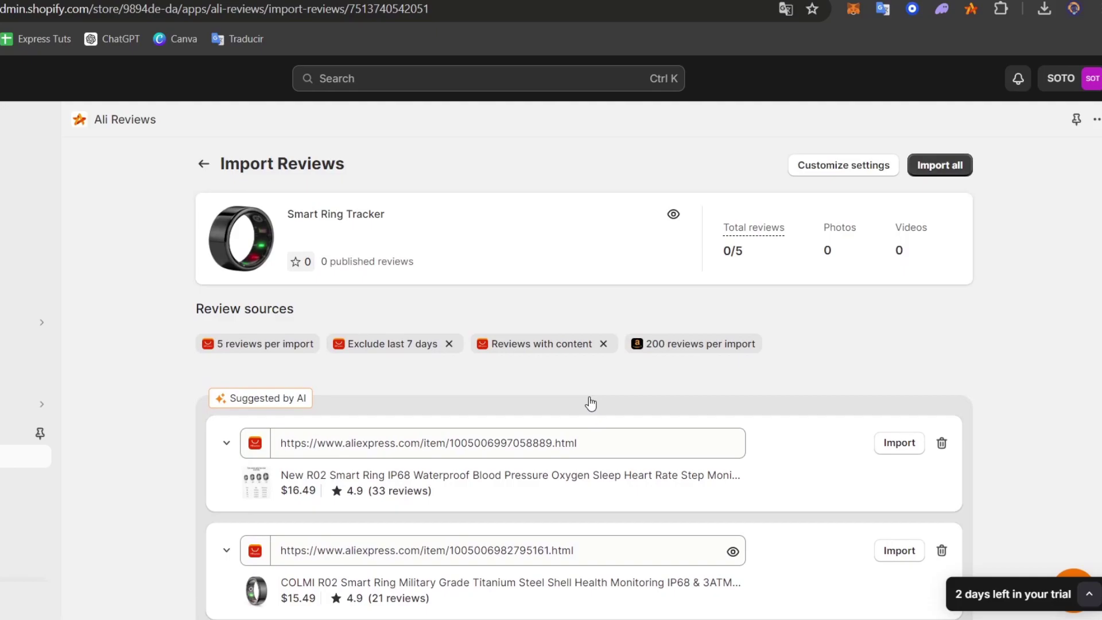
Step: Open the Smart Ring Tracker's custom import settings and check the Amazon source options
click(882, 178)
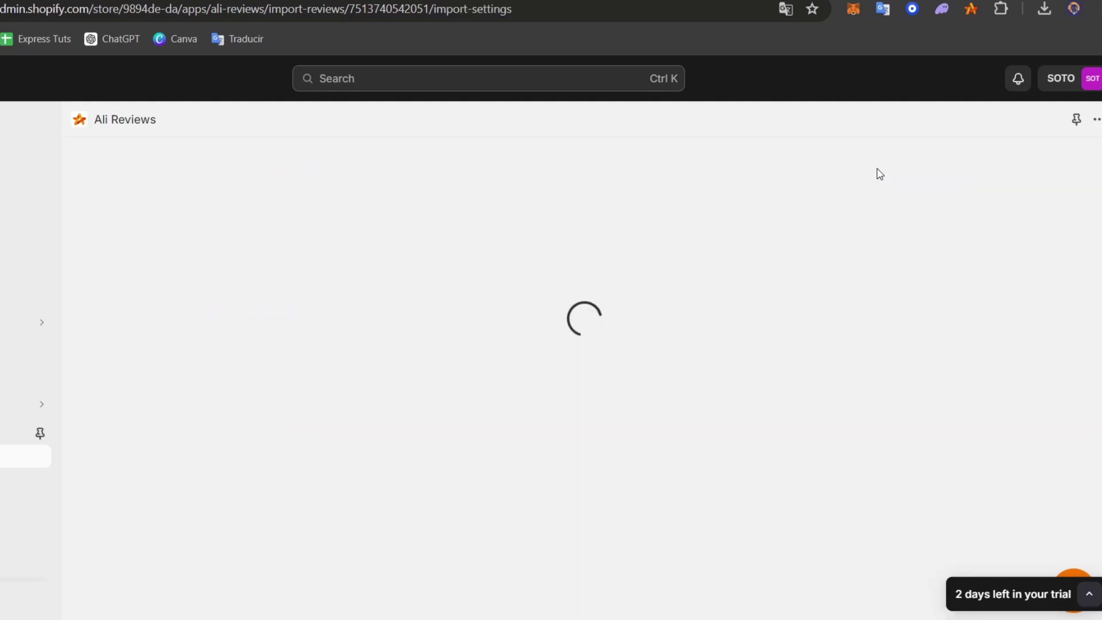
scroll(686, 316, down, 2)
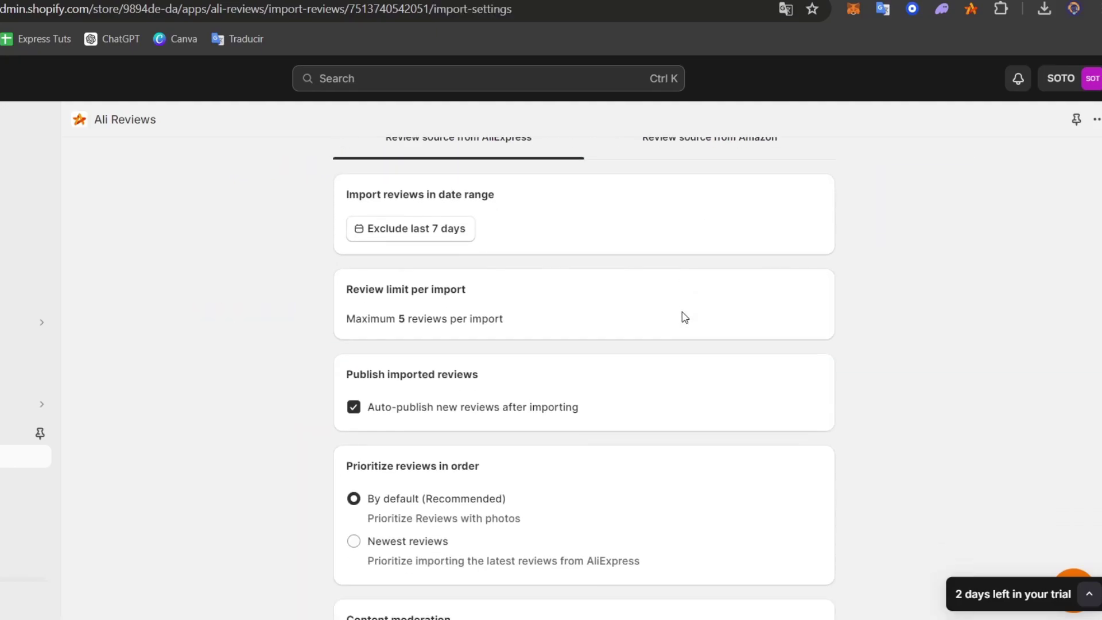
scroll(666, 315, up, 2)
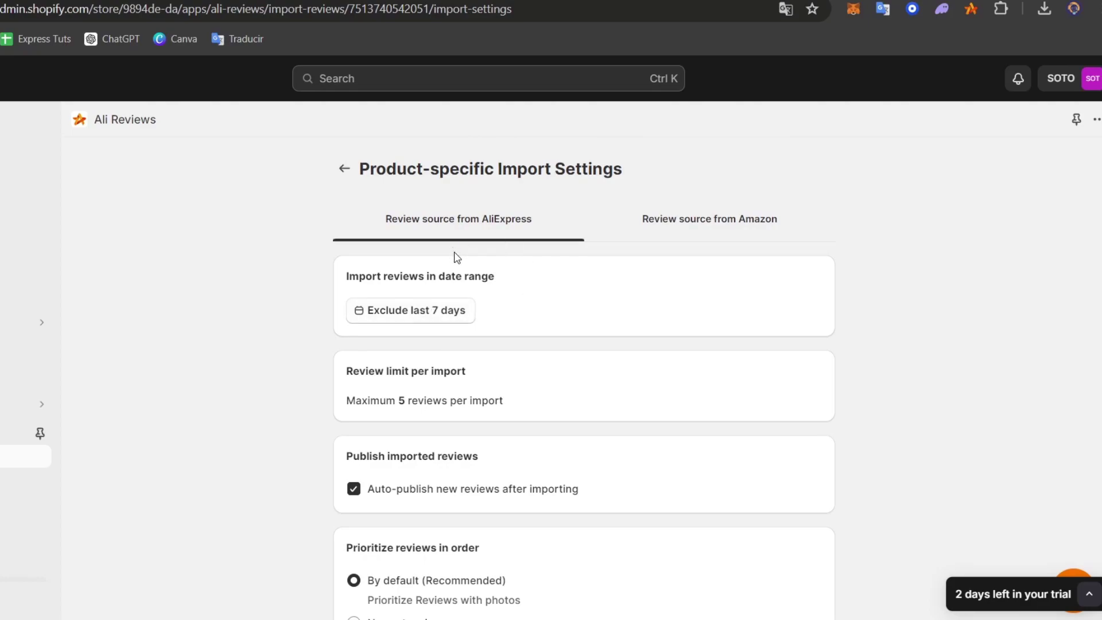
click(654, 227)
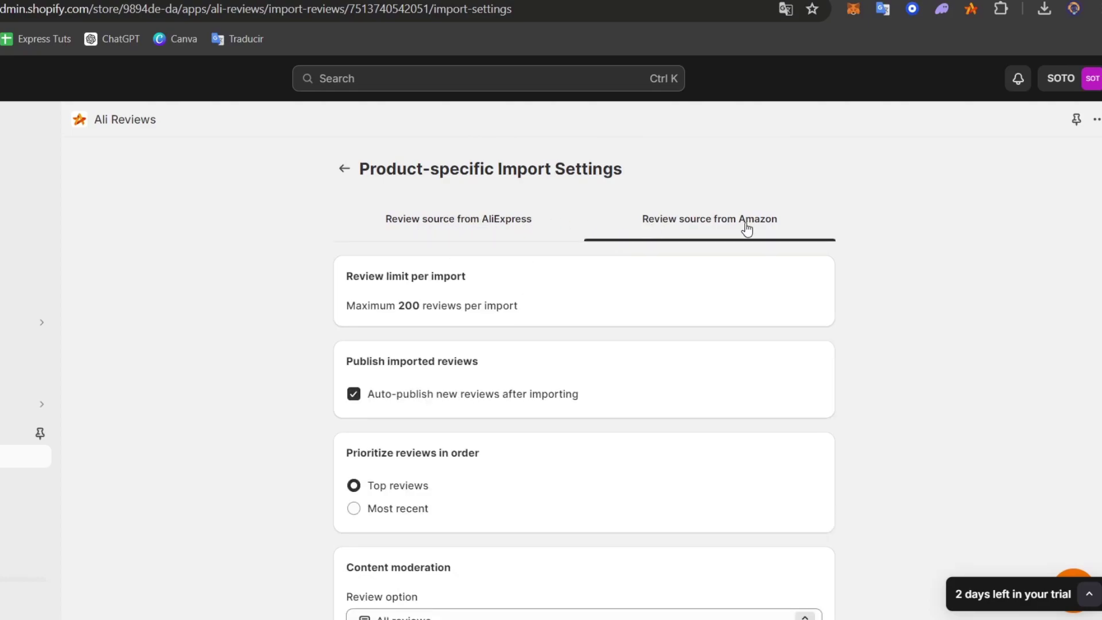
scroll(557, 494, down, 4)
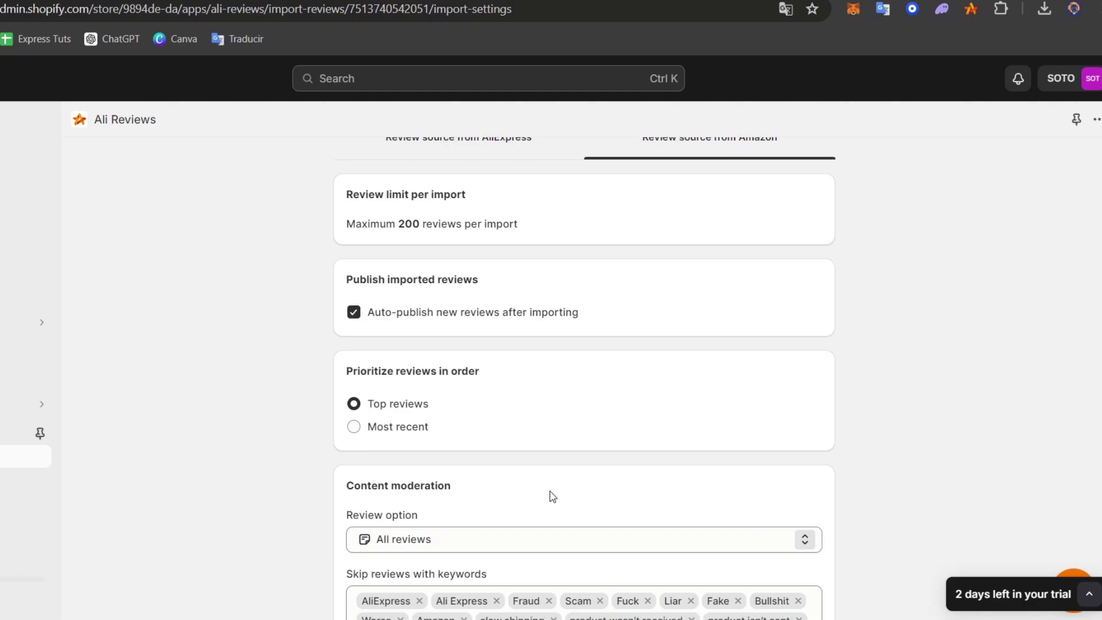
scroll(679, 365, up, 4)
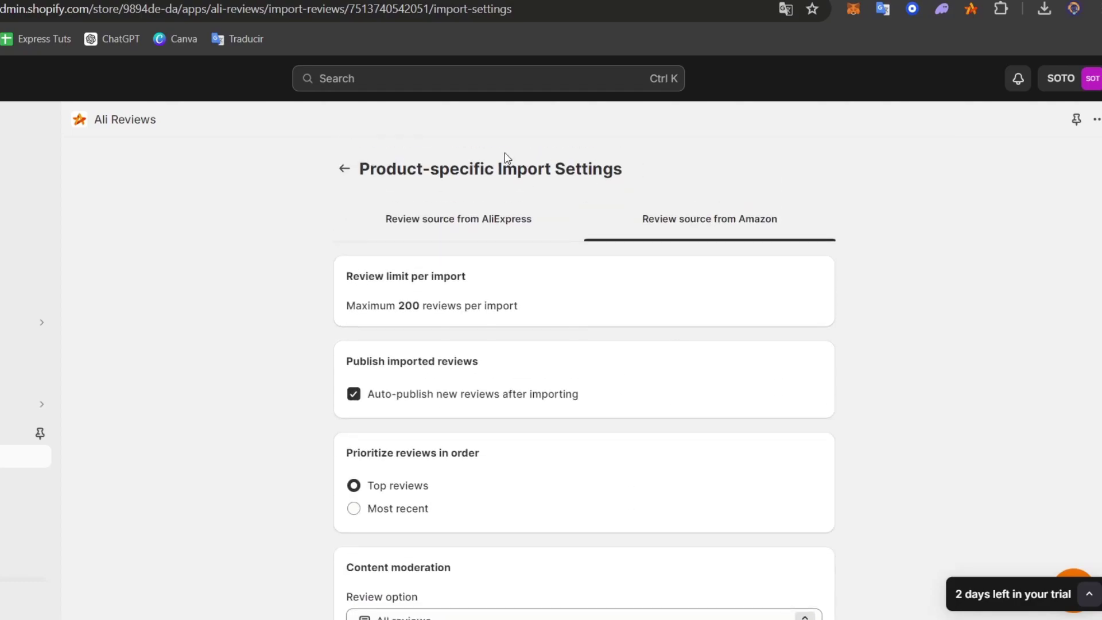
click(427, 212)
Step: Turn off Auto-publish for AliExpress reviews, save the settings, and return to Import Reviews
click(474, 490)
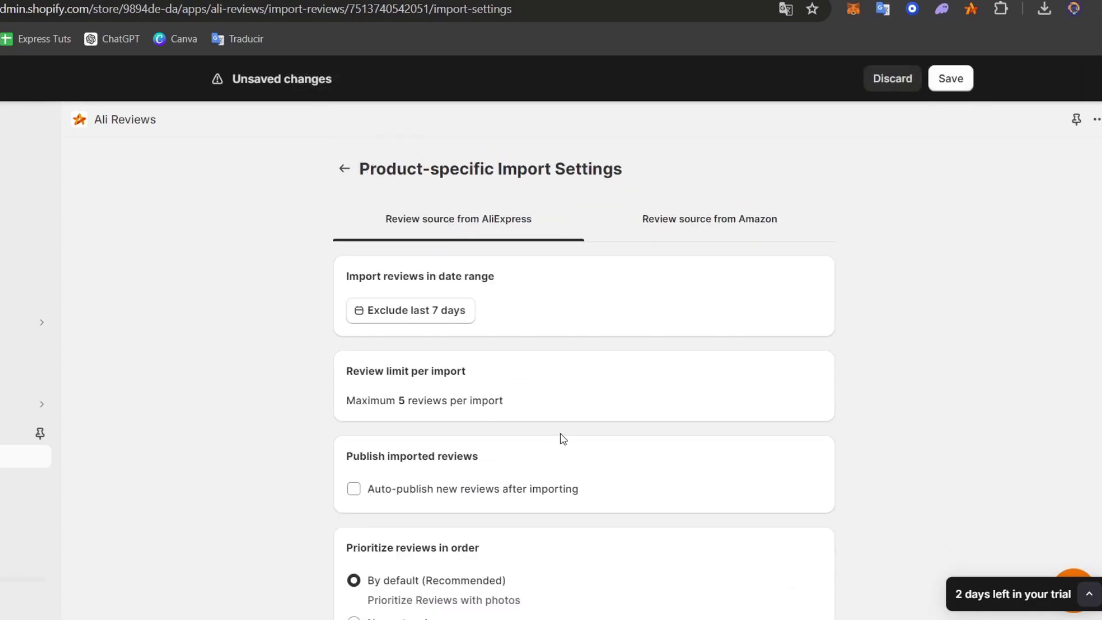
scroll(559, 442, down, 4)
scroll(534, 437, down, 3)
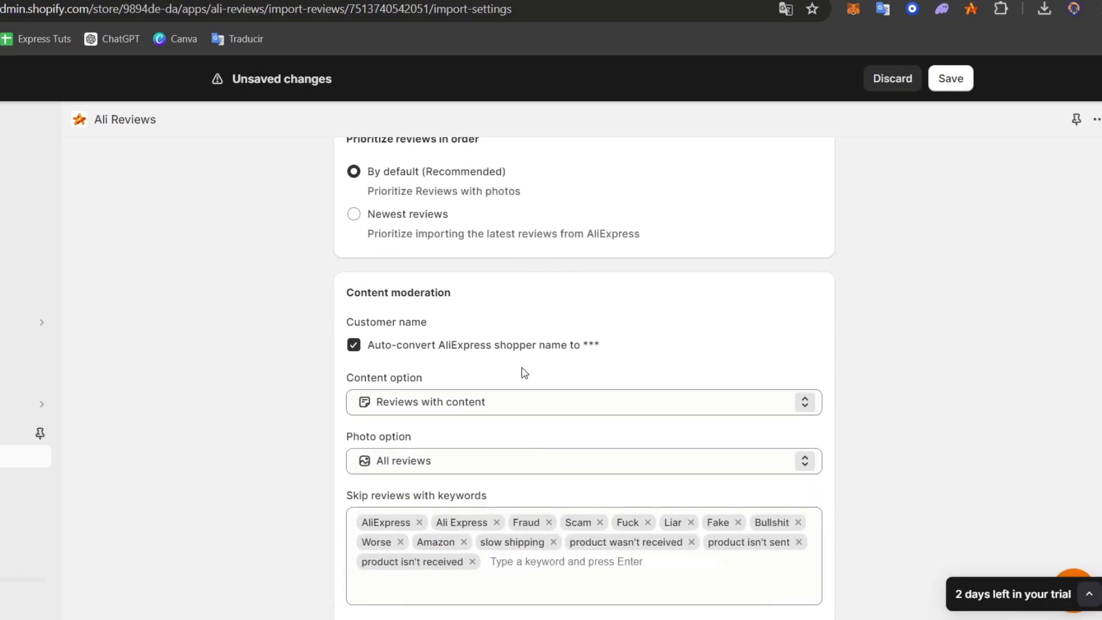
scroll(625, 356, down, 2)
scroll(623, 359, up, 9)
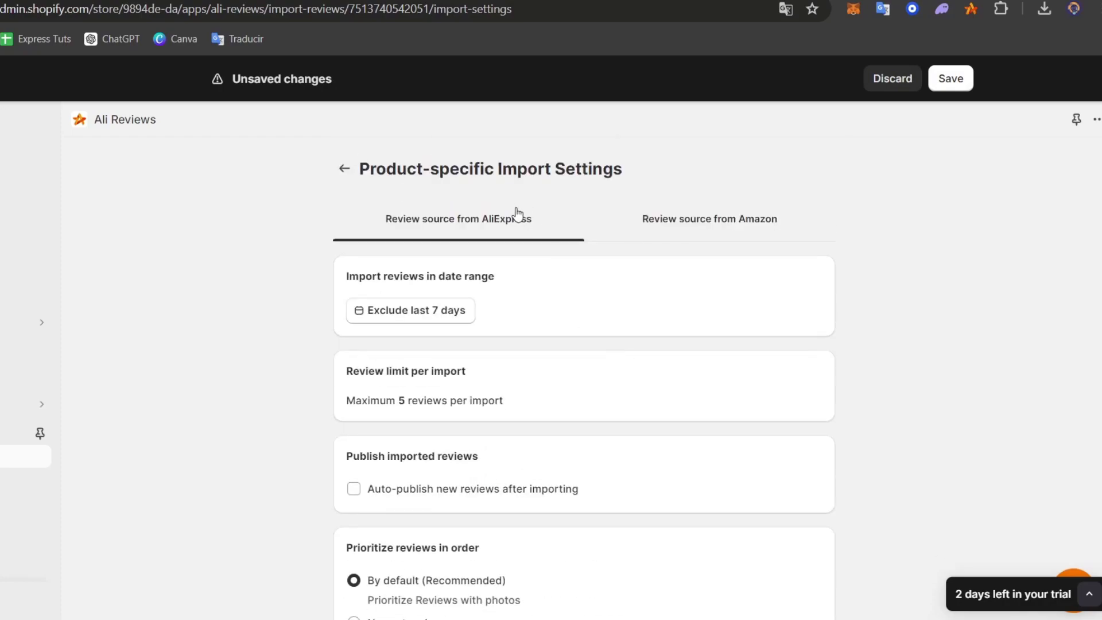
click(957, 85)
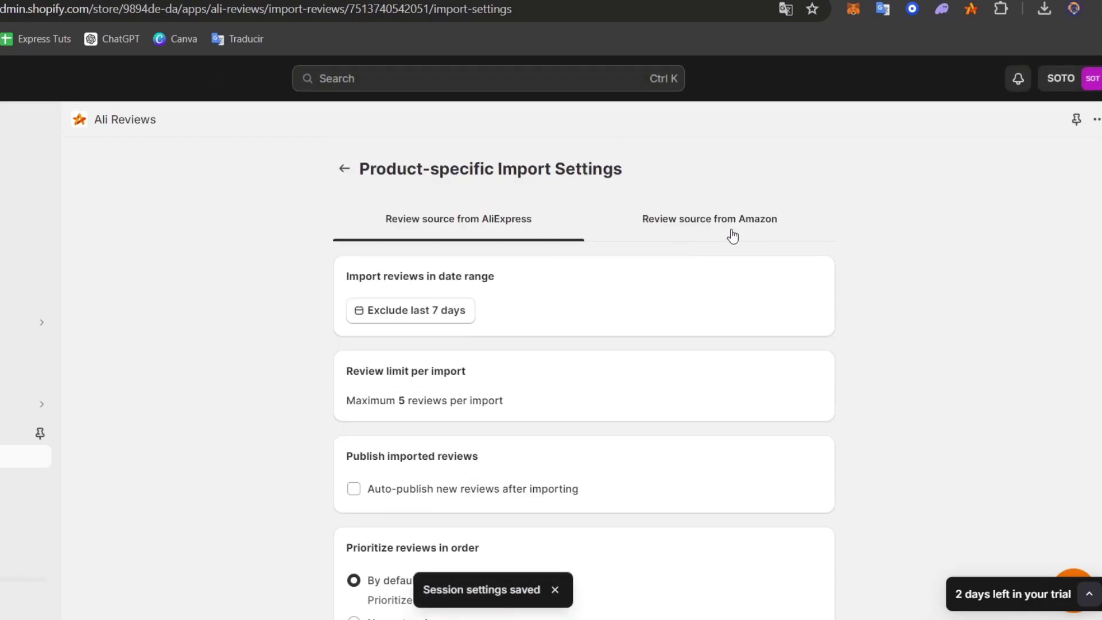
click(707, 227)
click(345, 168)
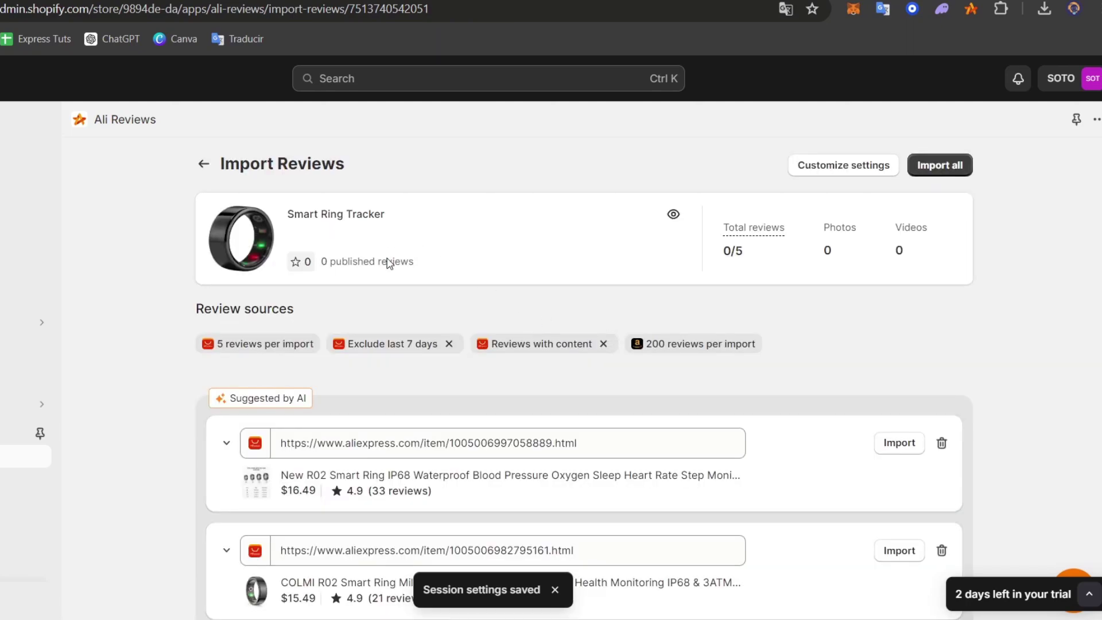
Step: Import reviews from all three AliExpress sources with Import all
scroll(474, 320, down, 3)
scroll(507, 459, down, 1)
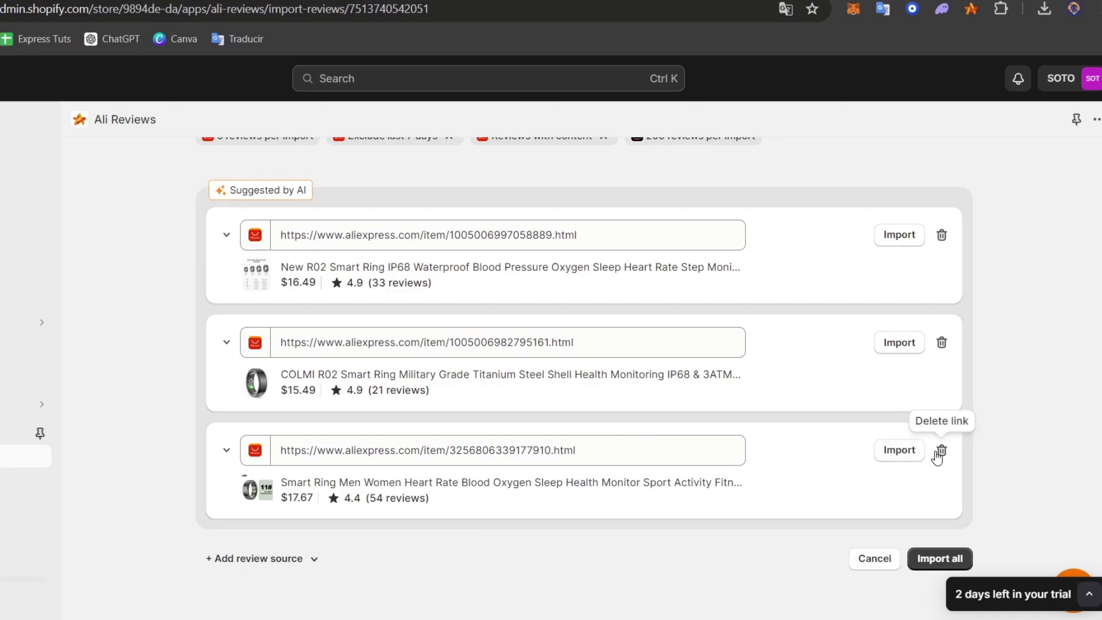
click(959, 566)
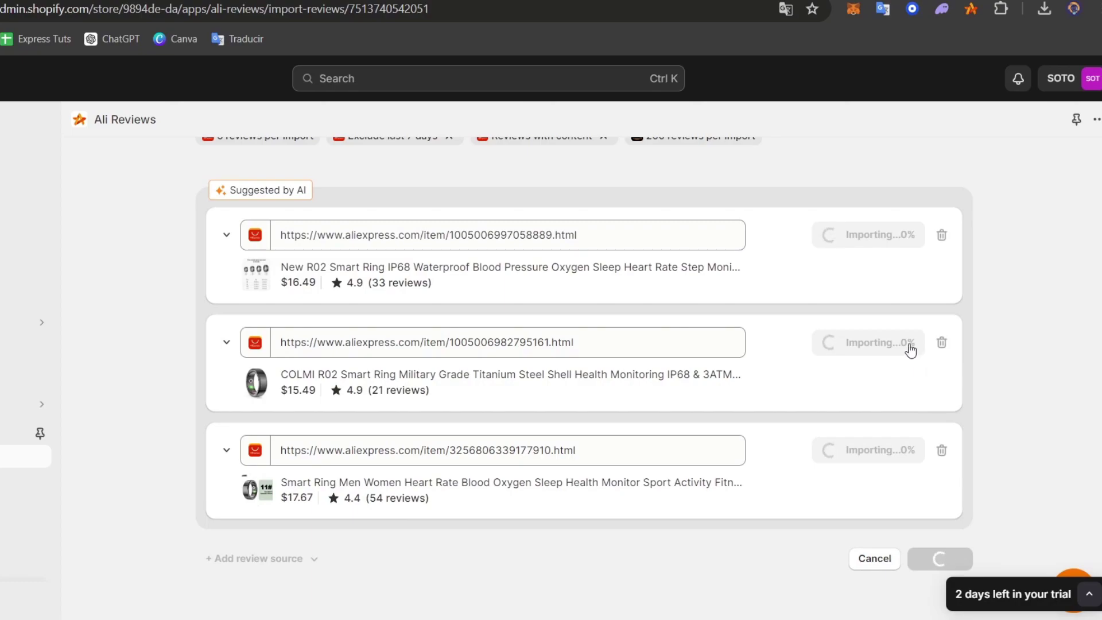
Step: Publish the imported 5-star Smart Ring Tracker review and confirm it
scroll(901, 347, up, 3)
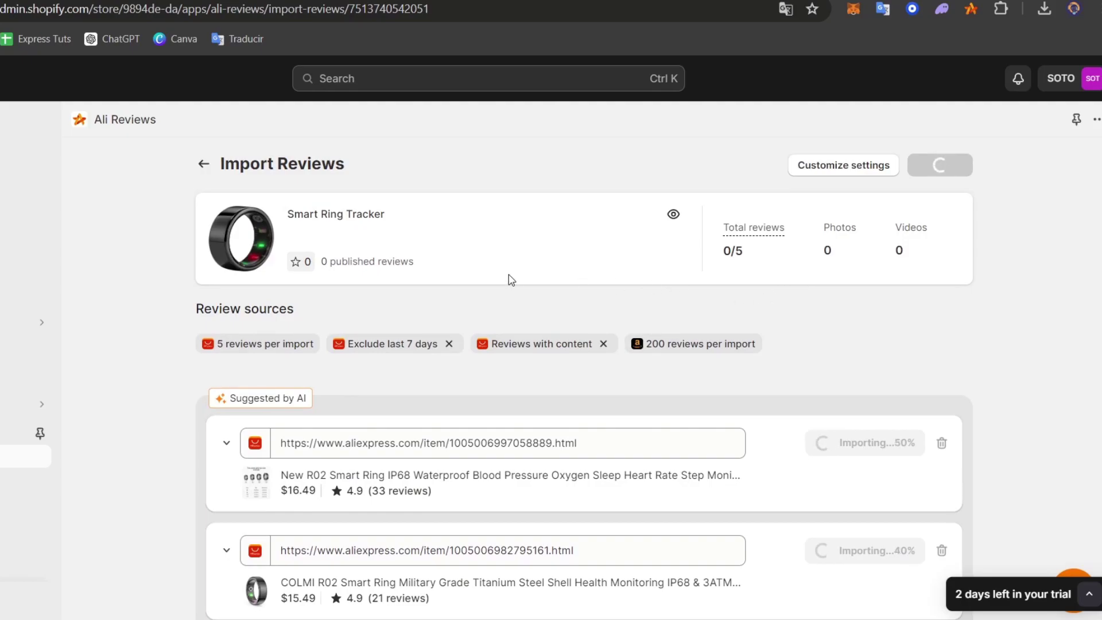
click(974, 297)
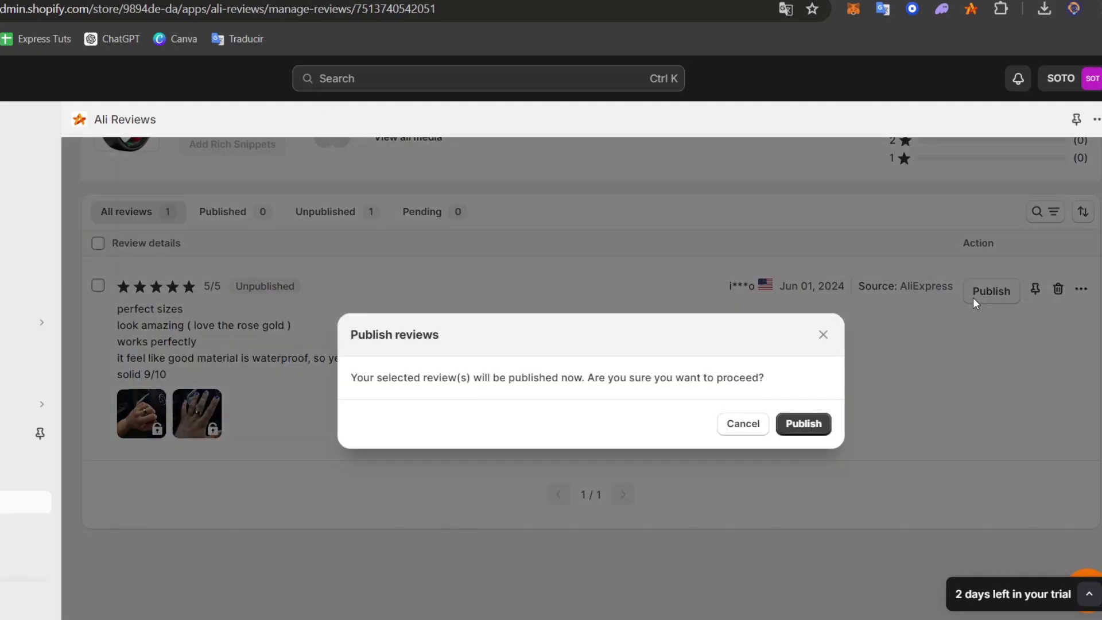
click(827, 422)
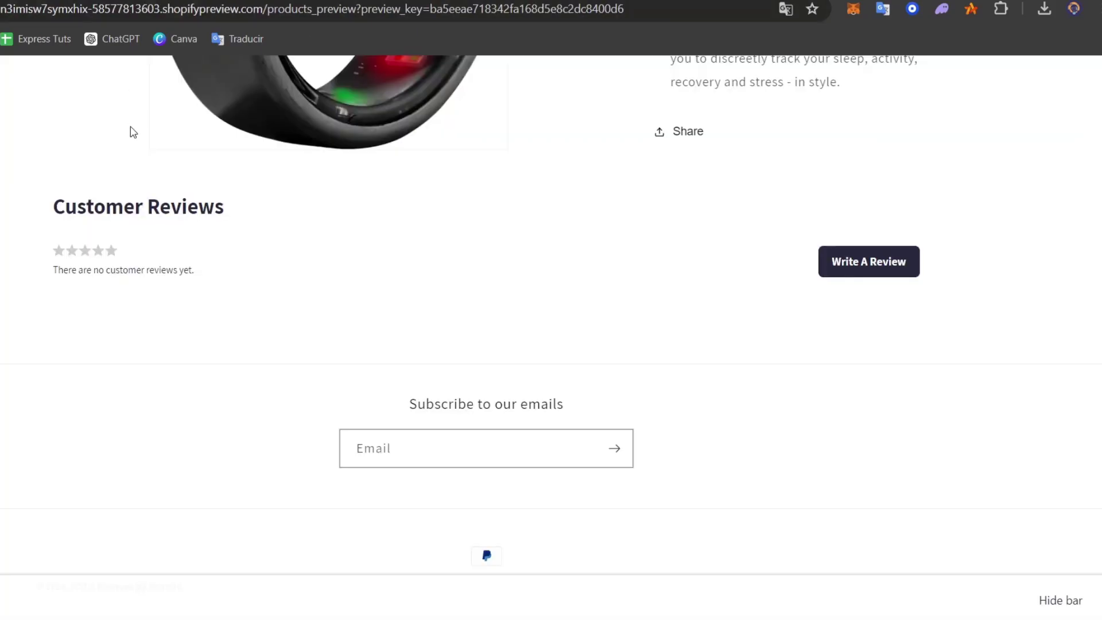
Step: Expand the full 5.0 review on the Smart Ring Tracker storefront page, then switch to the Amazon tab
scroll(364, 313, up, 10)
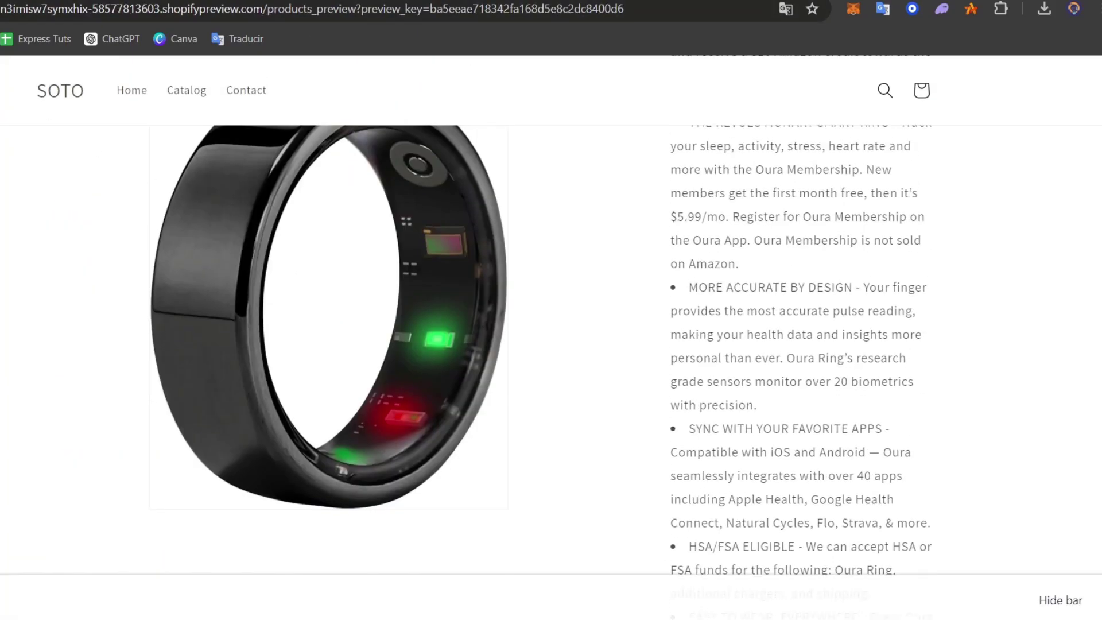
scroll(134, 147, up, 6)
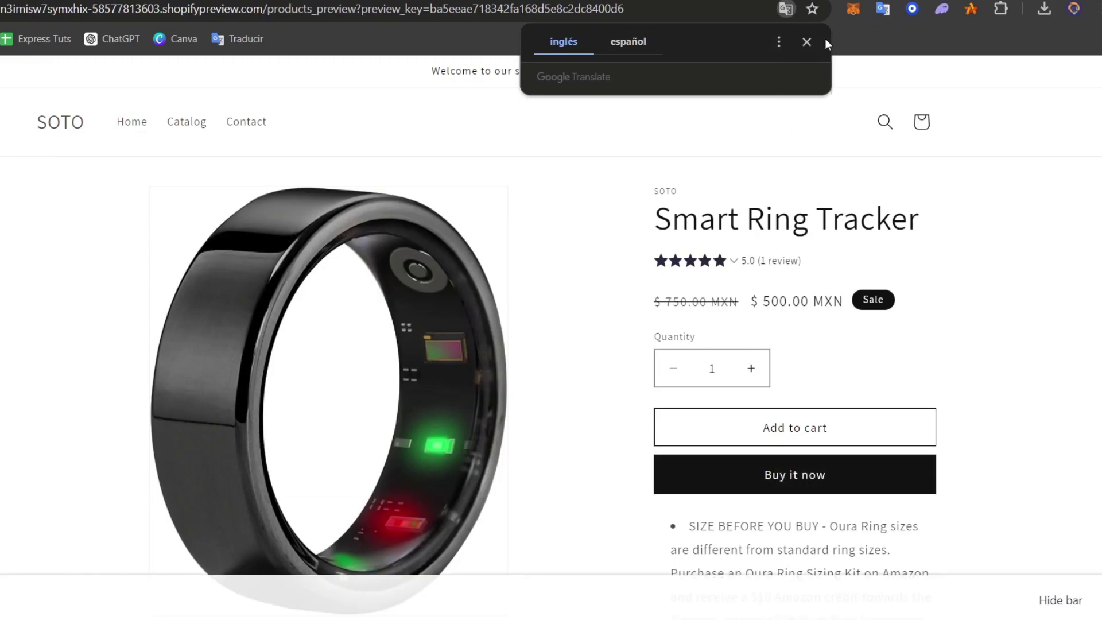
click(808, 42)
mouse_move(748, 270)
scroll(825, 273, down, 20)
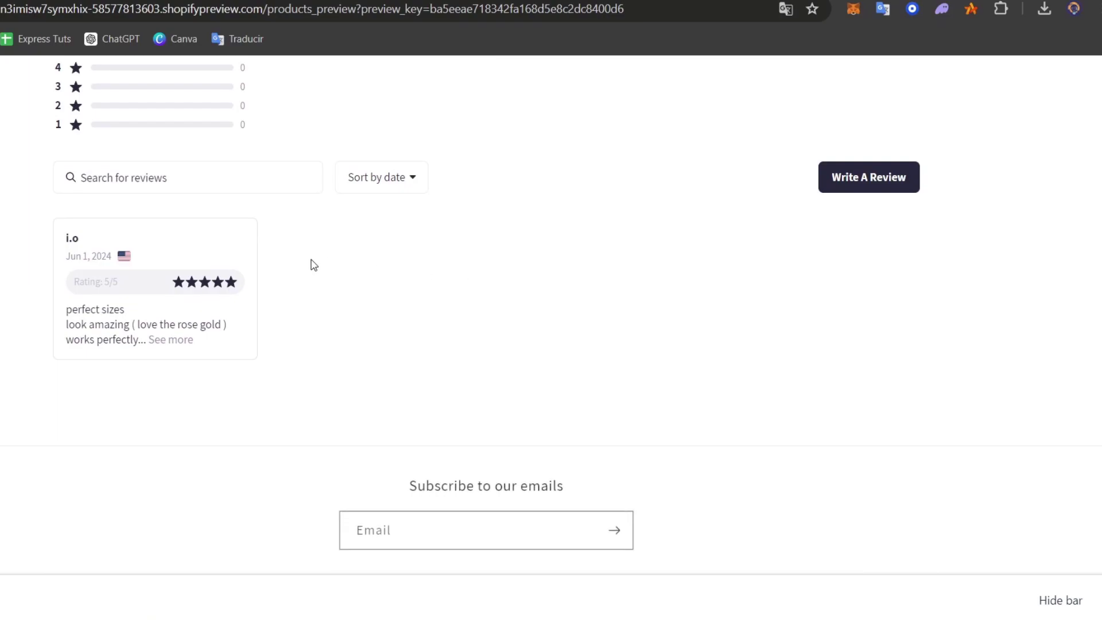
click(172, 341)
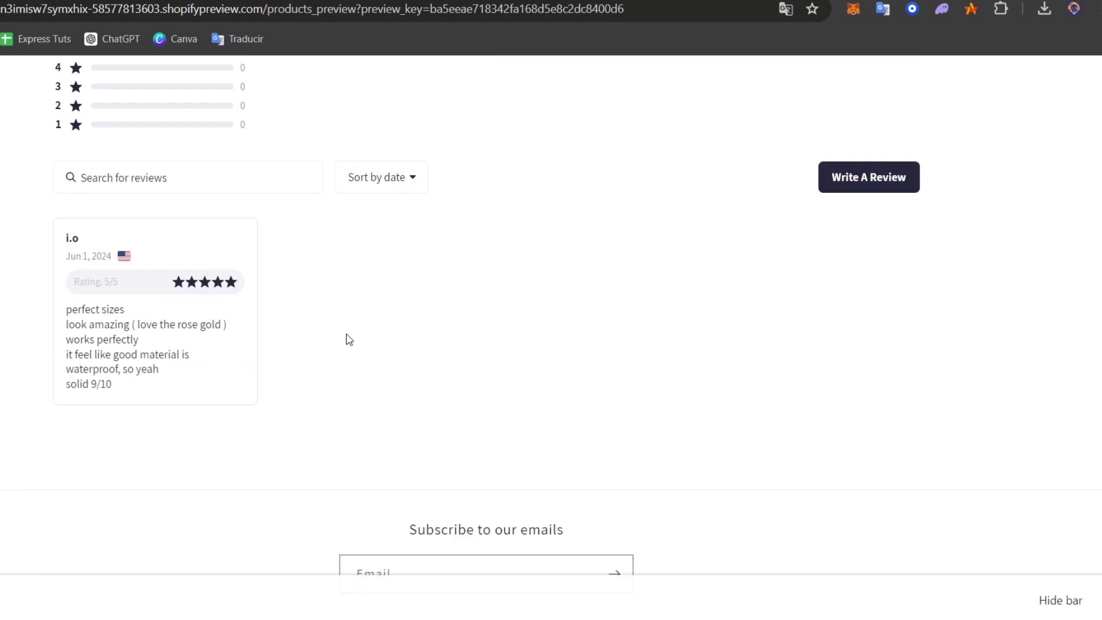
key(ctrl+Tab)
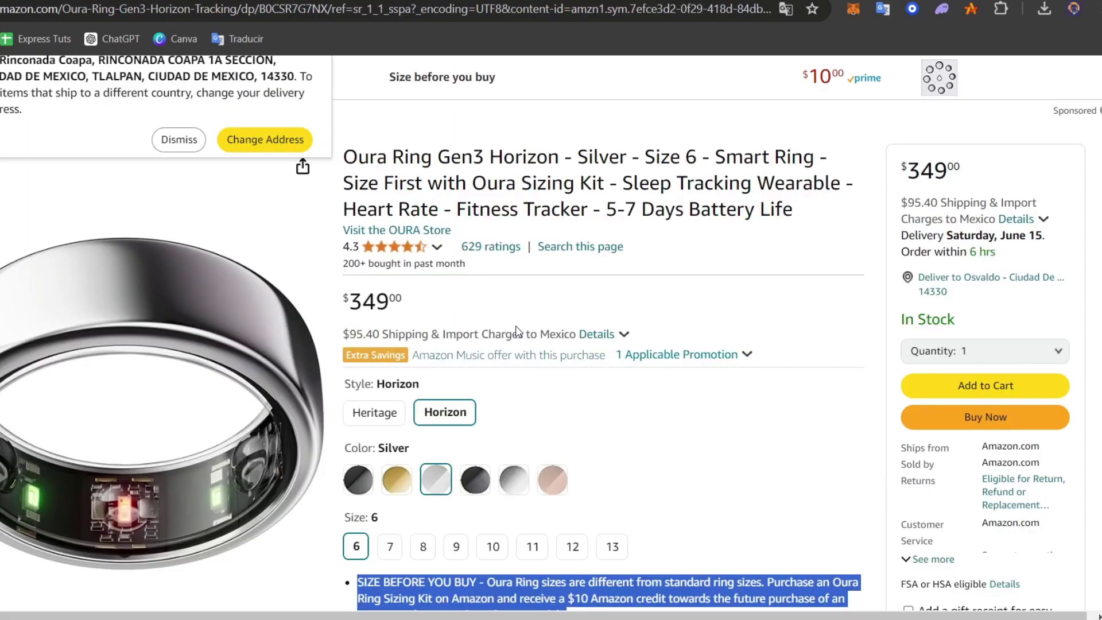
Step: Go back to Ali Reviews' Product Review Details showing 1 published 5-star review
key(ctrl+Tab)
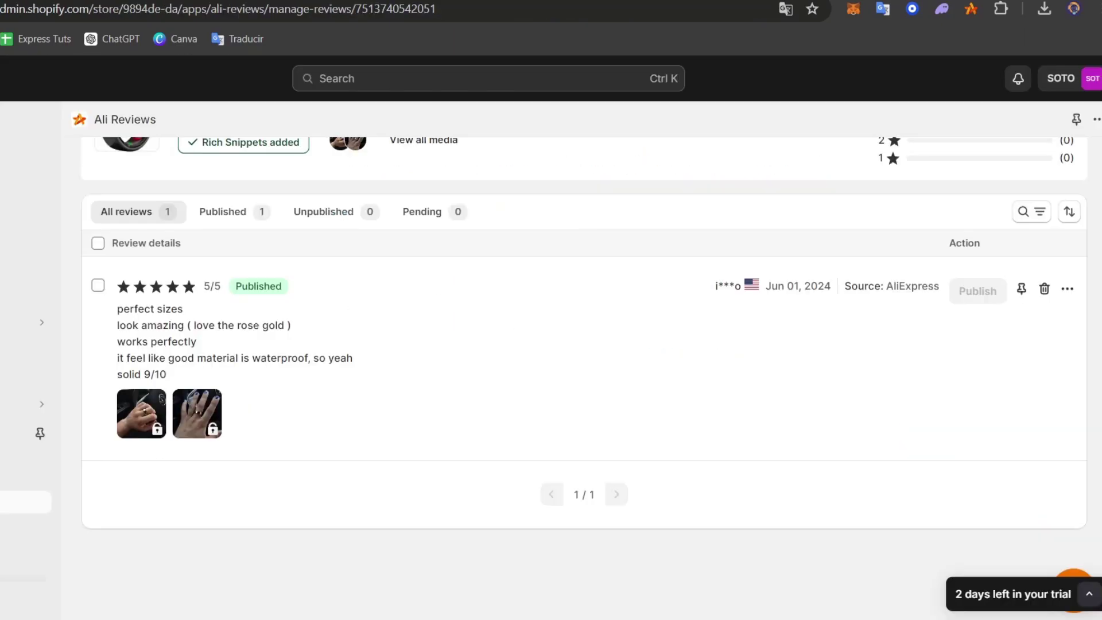
key(ctrl+Tab)
key(ctrl+shift+Tab)
scroll(315, 313, up, 3)
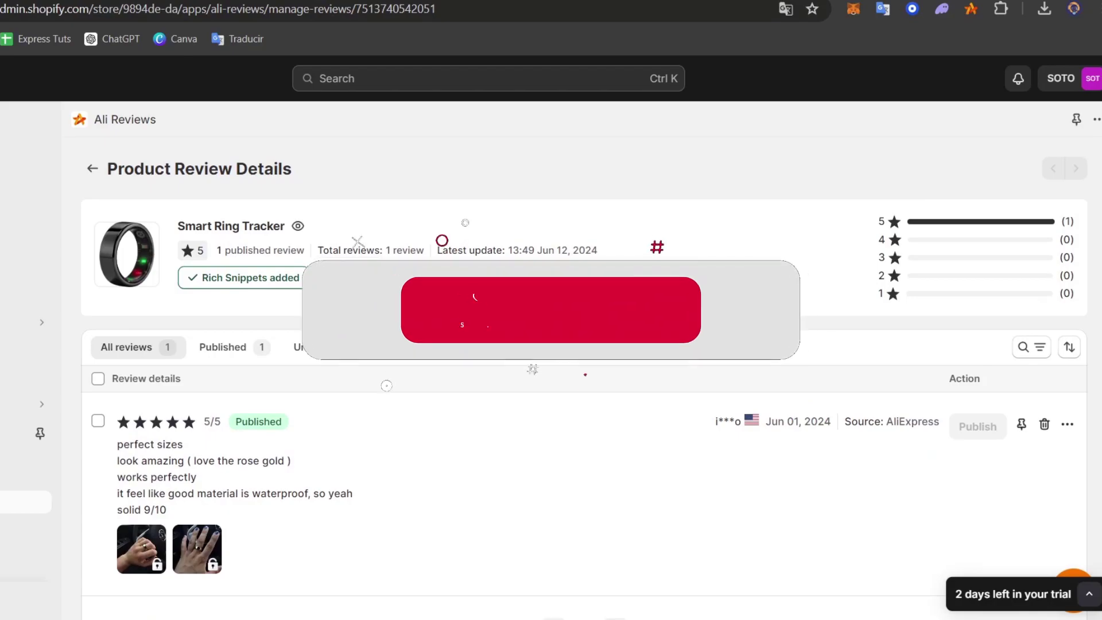